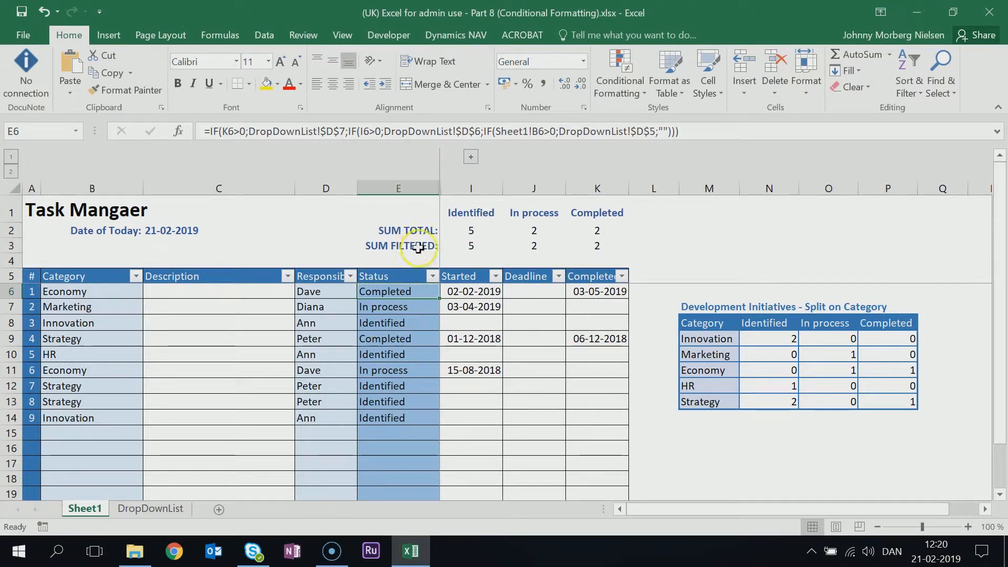
Step: Create a conditional formatting rule for cell E6 that formats only cells whose cell value is equal to a given value
{"action": "left_click", "coordinate": [622, 86]}
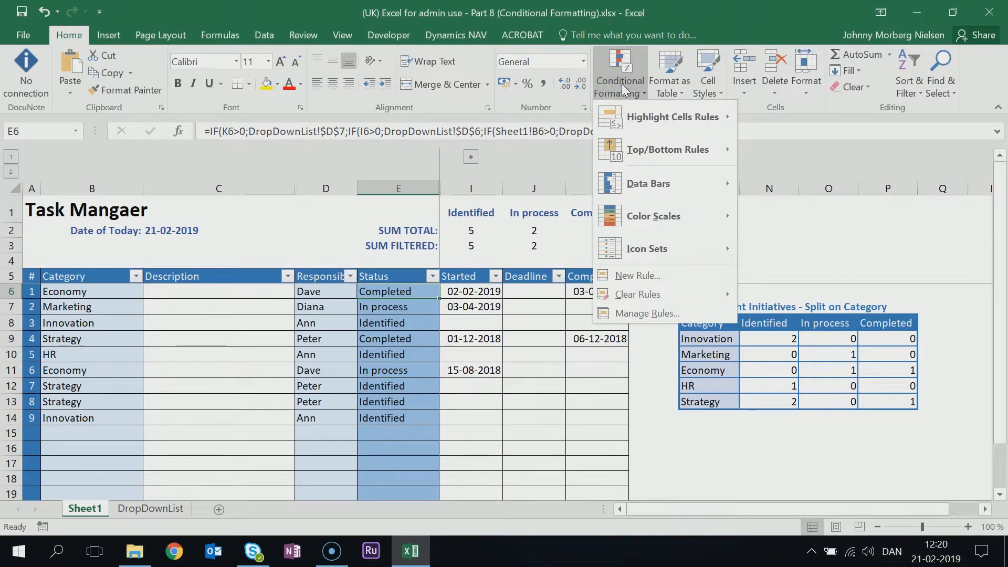
{"action": "mouse_move", "coordinate": [672, 116]}
{"action": "left_click", "coordinate": [792, 173]}
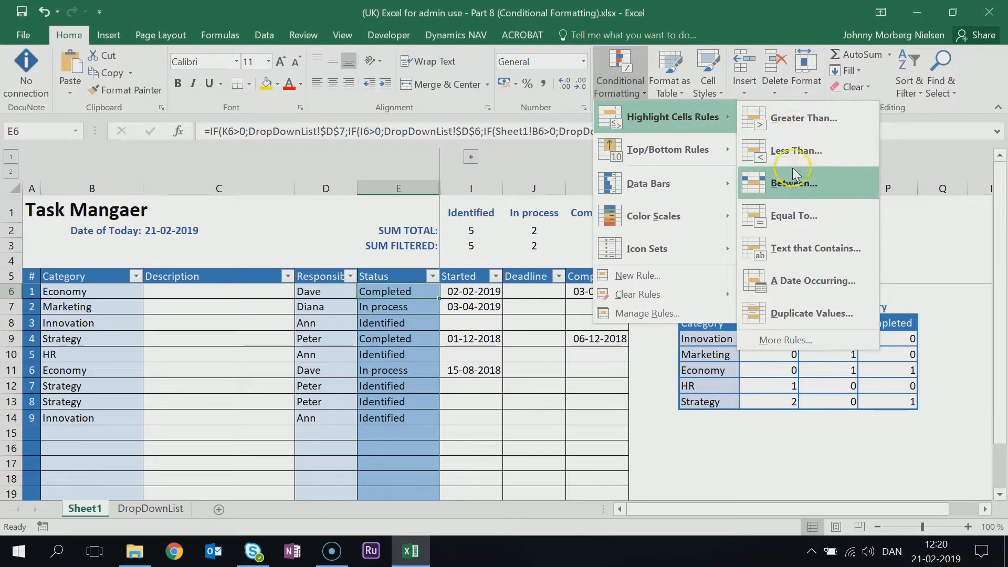
{"action": "mouse_move", "coordinate": [673, 150]}
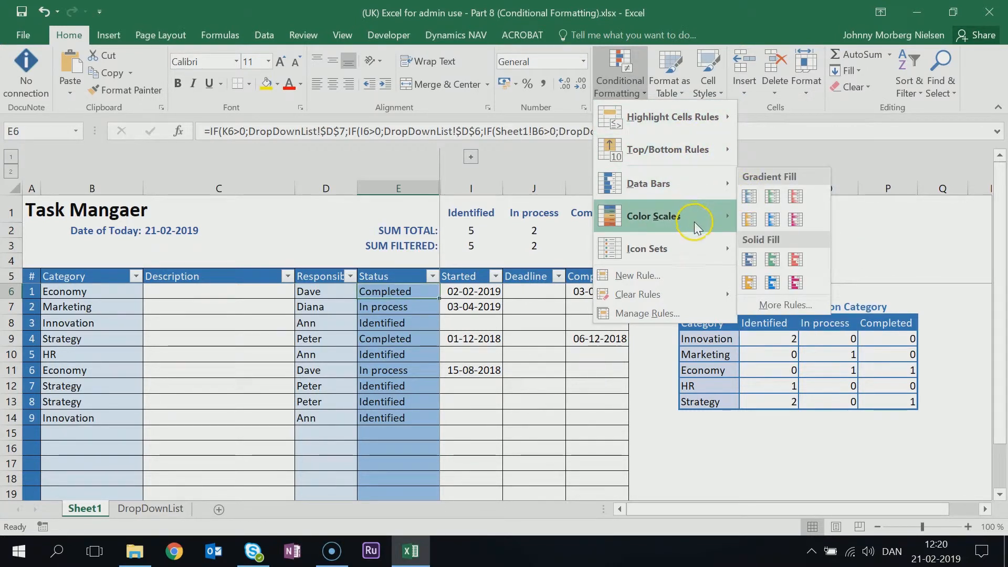
{"action": "left_click", "coordinate": [638, 276]}
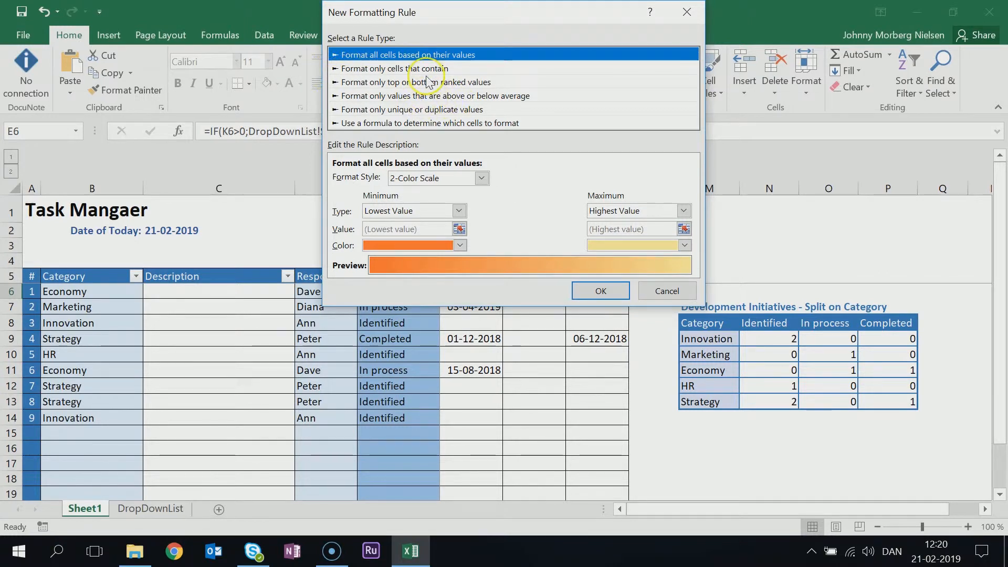
{"action": "left_click", "coordinate": [361, 69]}
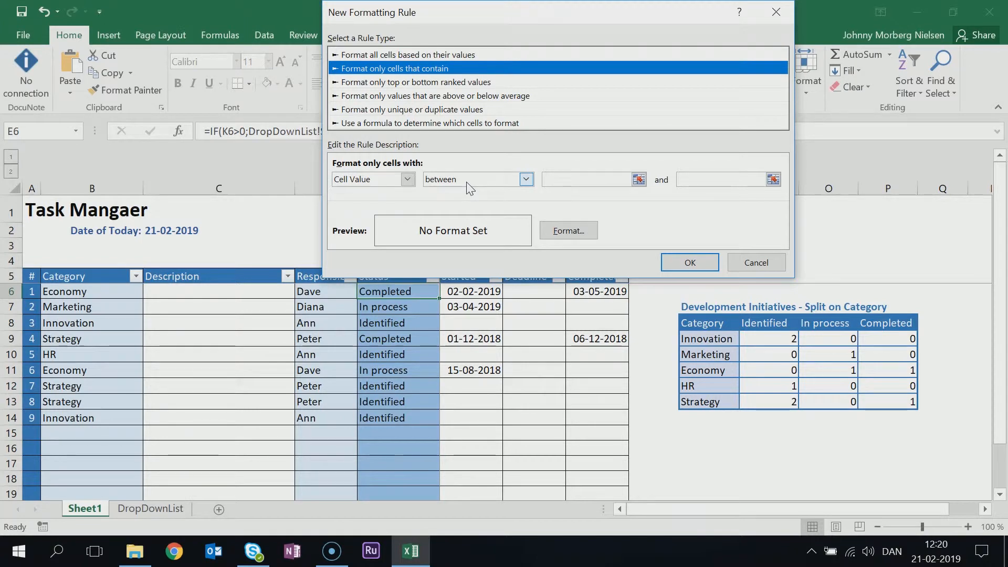
{"action": "left_click", "coordinate": [526, 180]}
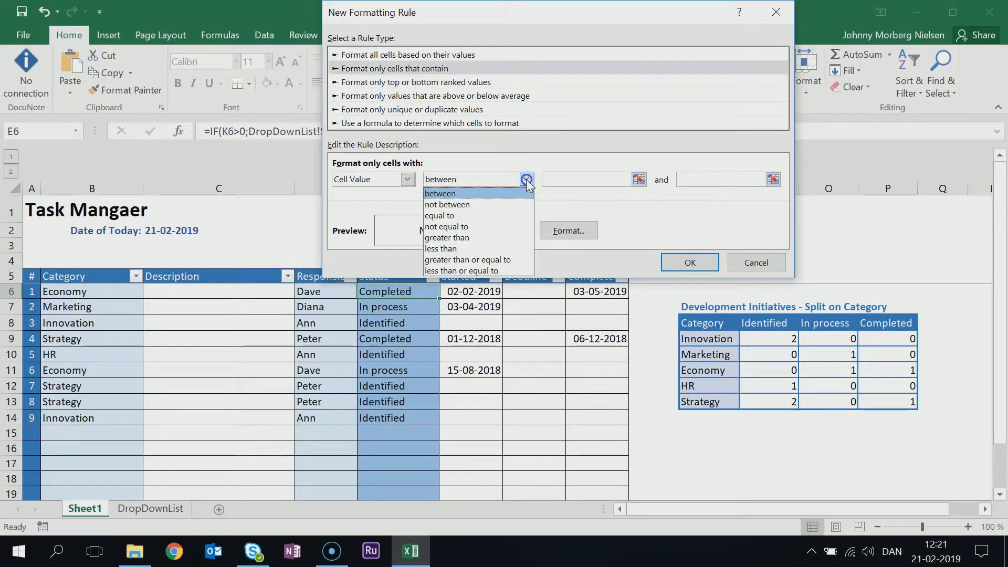
{"action": "left_click", "coordinate": [460, 216]}
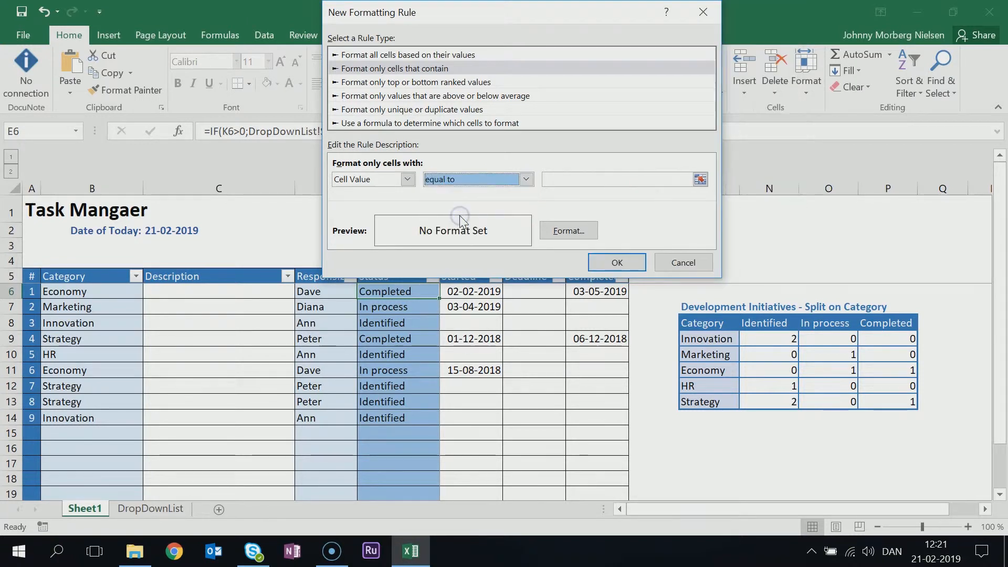
{"action": "left_click", "coordinate": [526, 179]}
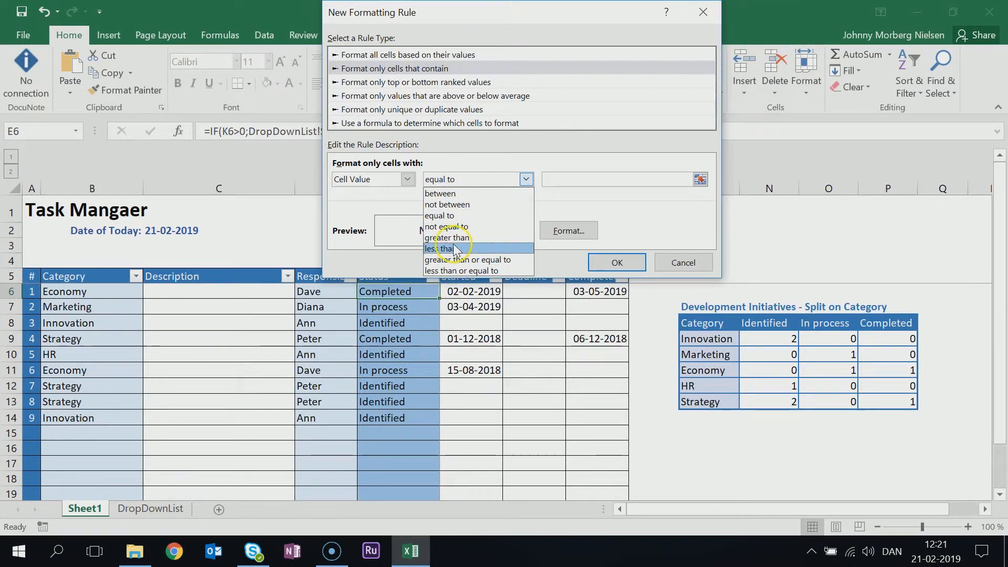
{"action": "left_click", "coordinate": [446, 216]}
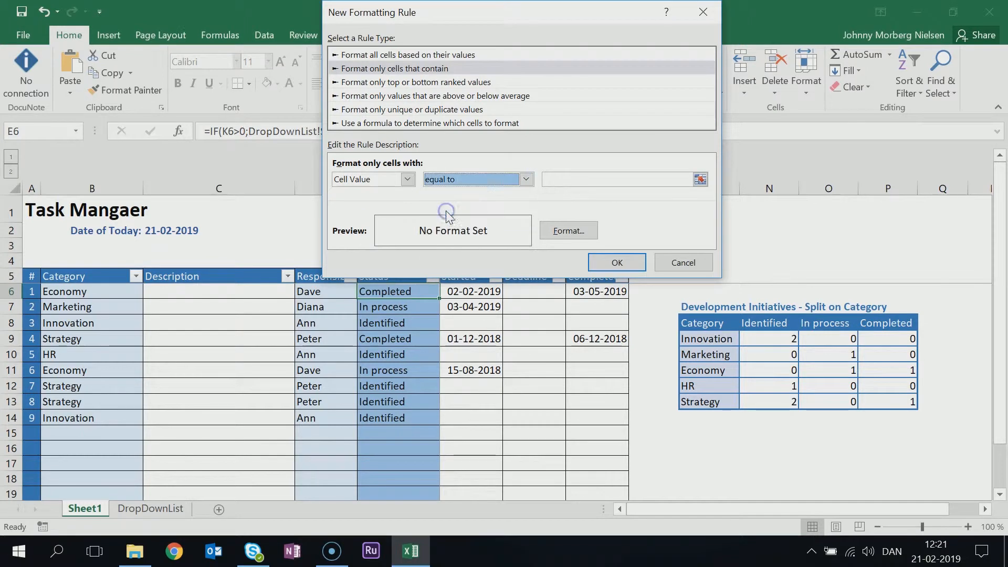
Step: Set the rule's comparison value to the Identified cell on the other sheet, =DropDownList!$D$5
{"action": "left_click", "coordinate": [701, 180]}
{"action": "left_click", "coordinate": [152, 509]}
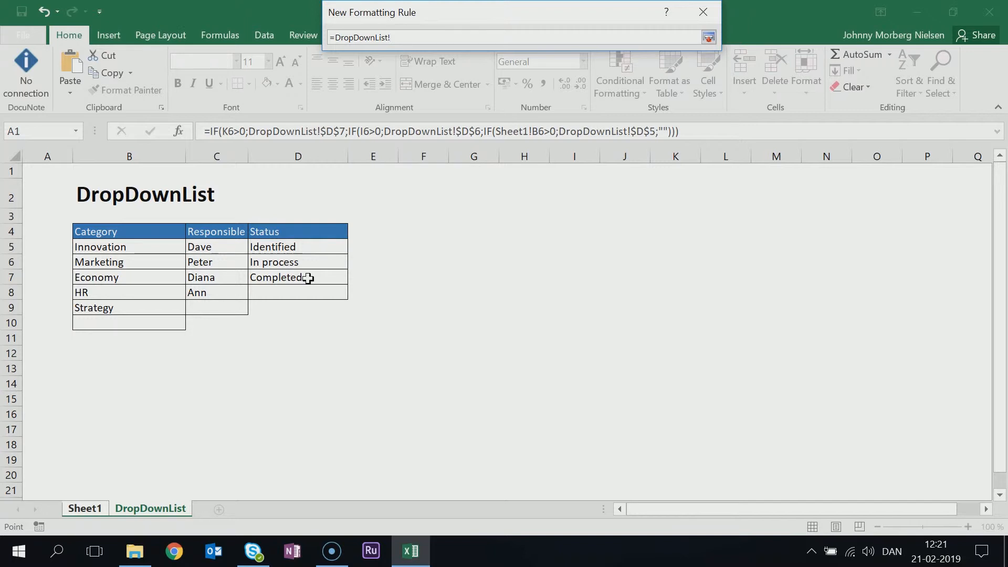
{"action": "left_click", "coordinate": [307, 246]}
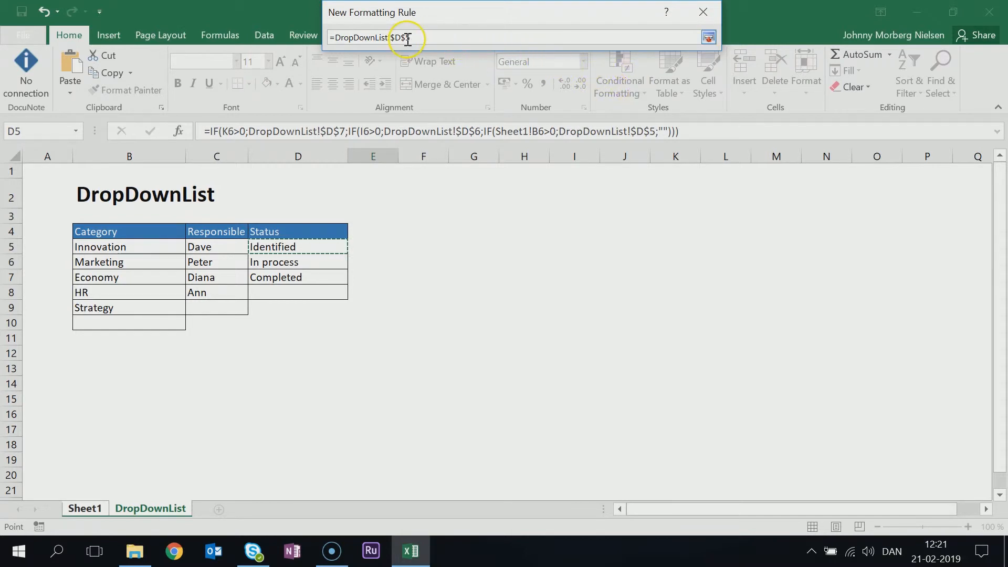
{"action": "left_click", "coordinate": [709, 37]}
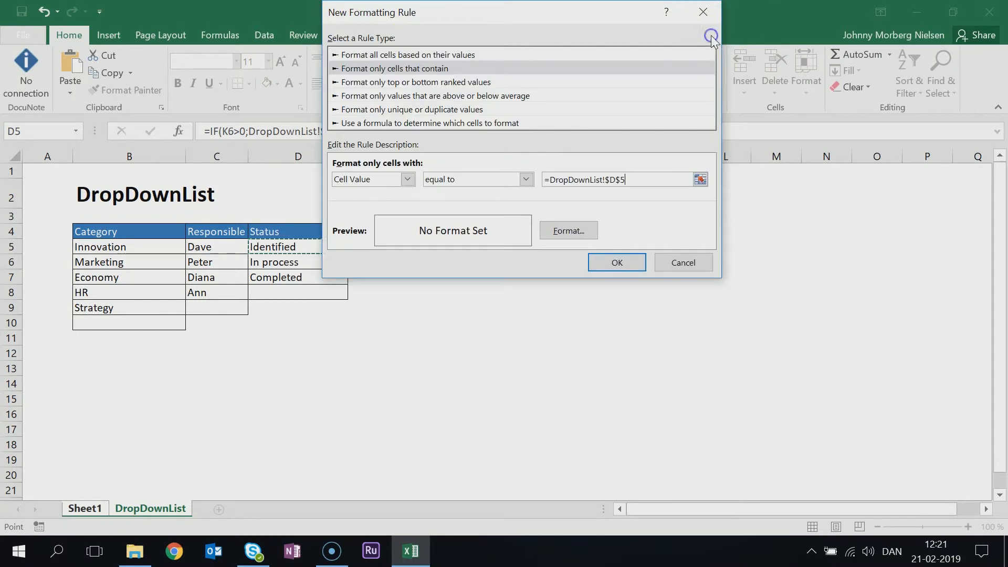
Step: Give the Identified rule a standard blue fill with a white font and confirm the rule
{"action": "left_click", "coordinate": [578, 230]}
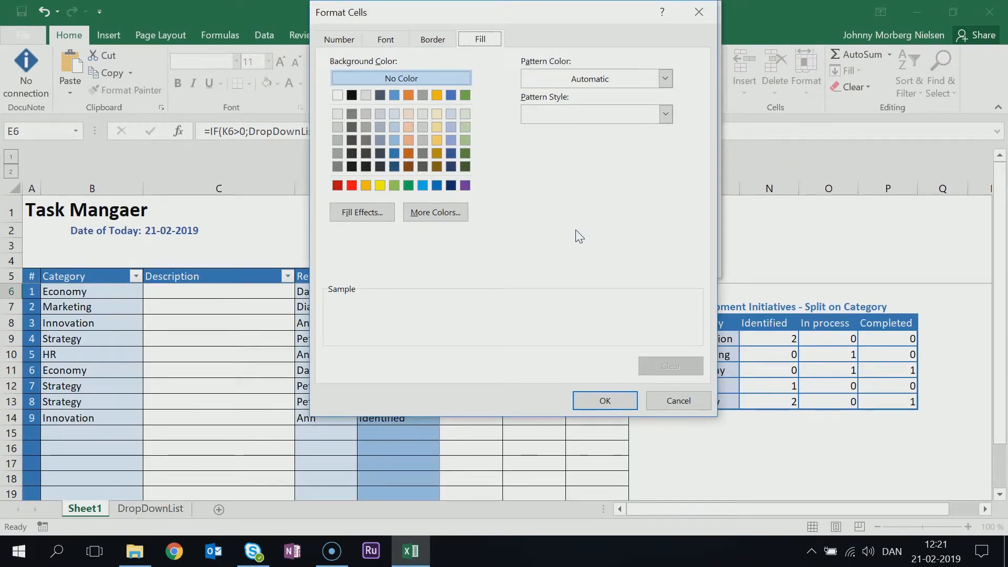
{"action": "left_click", "coordinate": [437, 185]}
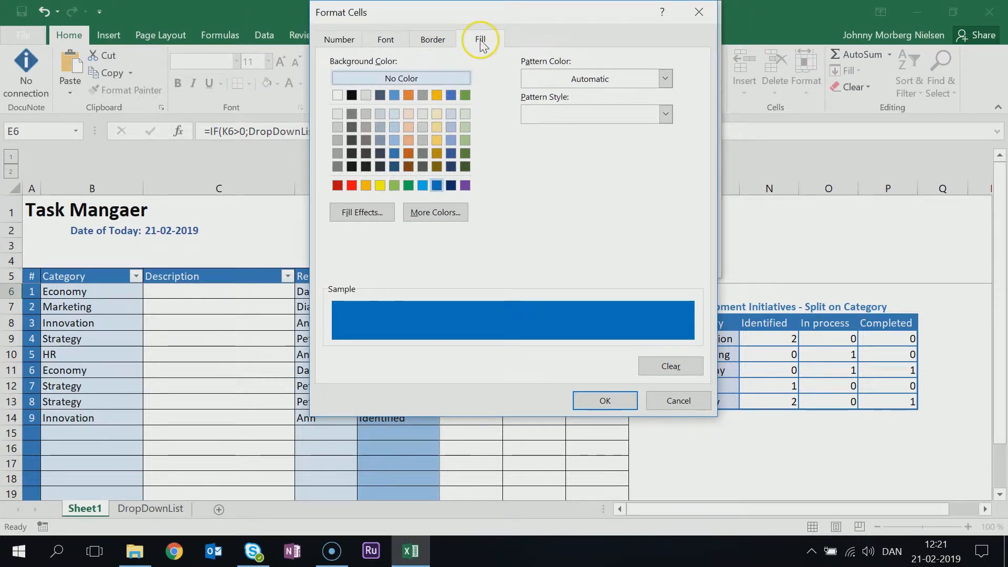
{"action": "left_click", "coordinate": [386, 41]}
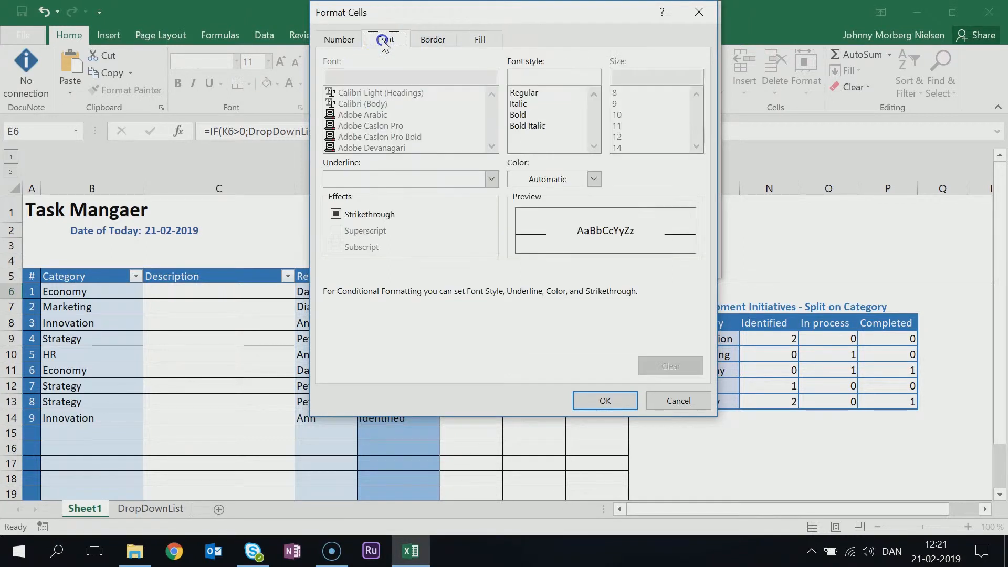
{"action": "left_click", "coordinate": [595, 181]}
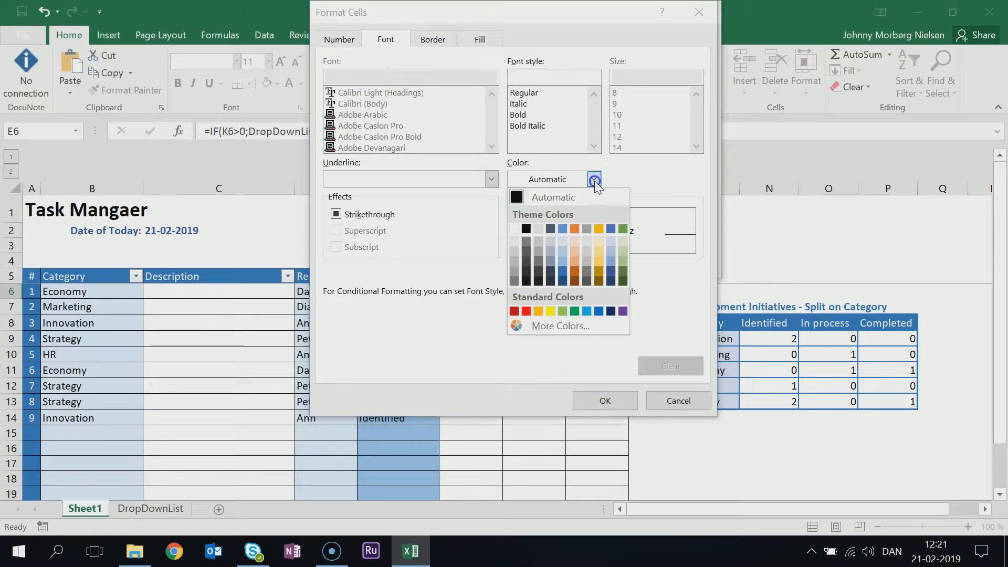
{"action": "left_click", "coordinate": [516, 230]}
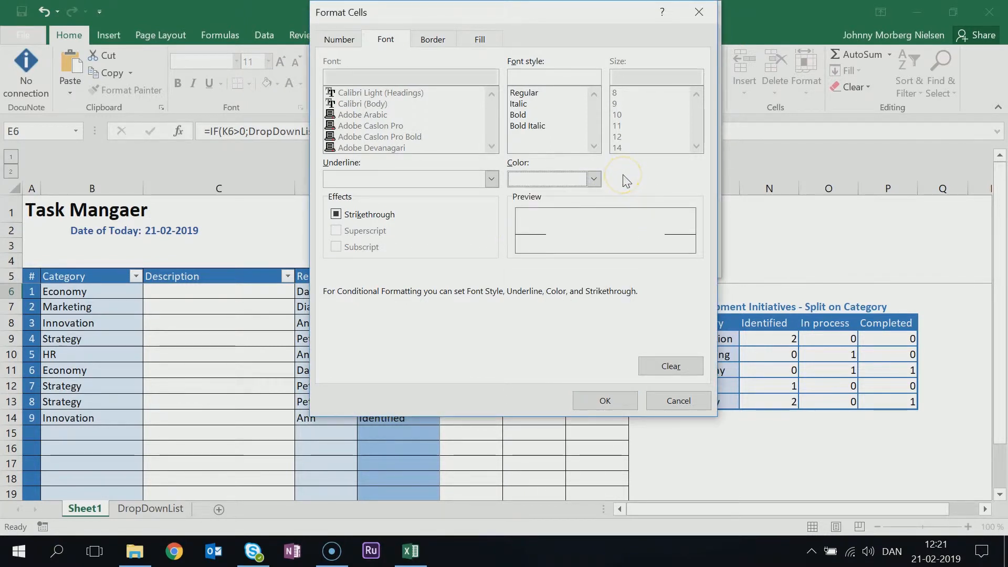
{"action": "left_click", "coordinate": [606, 400]}
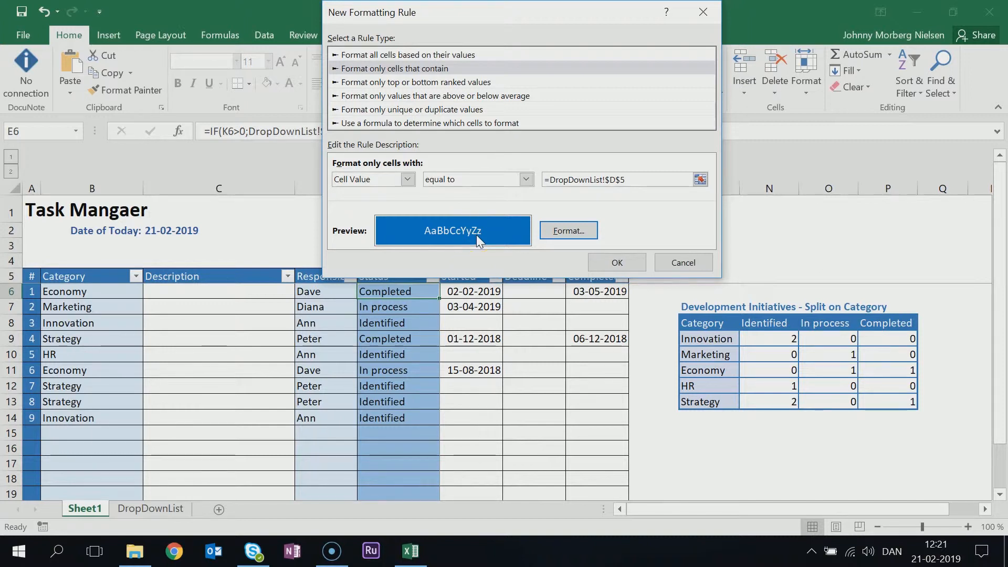
{"action": "left_click", "coordinate": [618, 263]}
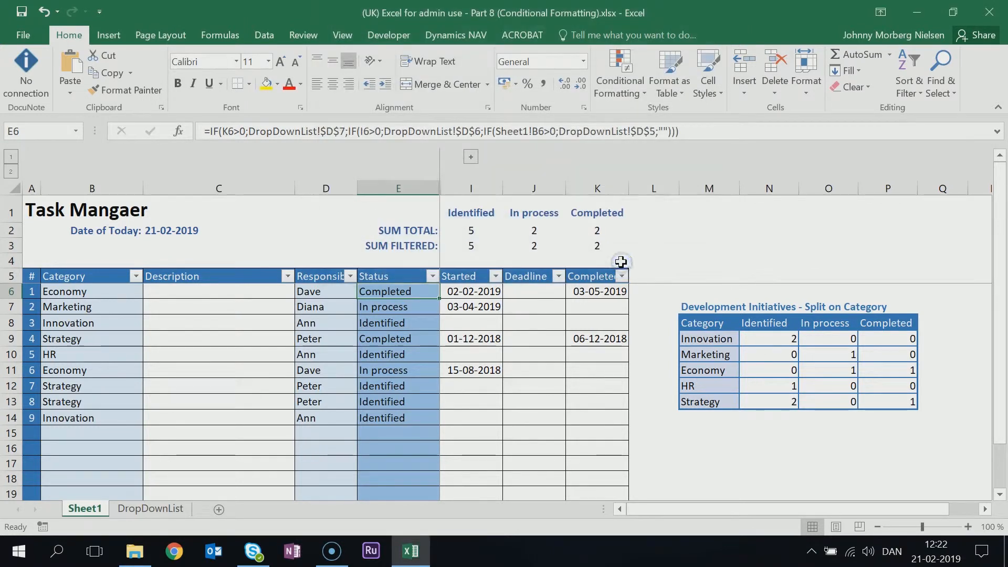
Step: Extend the Identified rule to the Status column by setting its range to =$E$6:$E$19 and apply it
{"action": "left_click", "coordinate": [390, 295]}
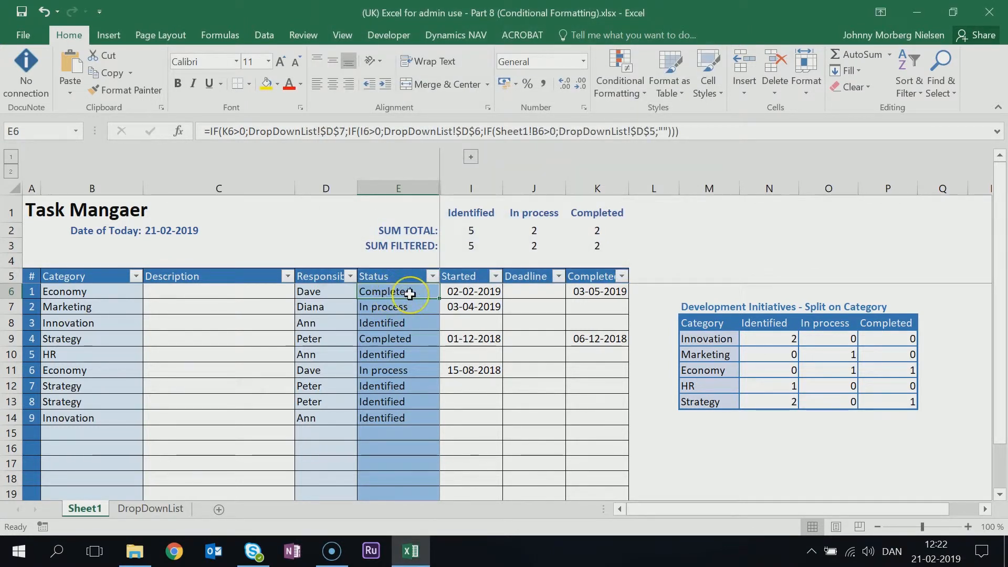
{"action": "left_click", "coordinate": [413, 294]}
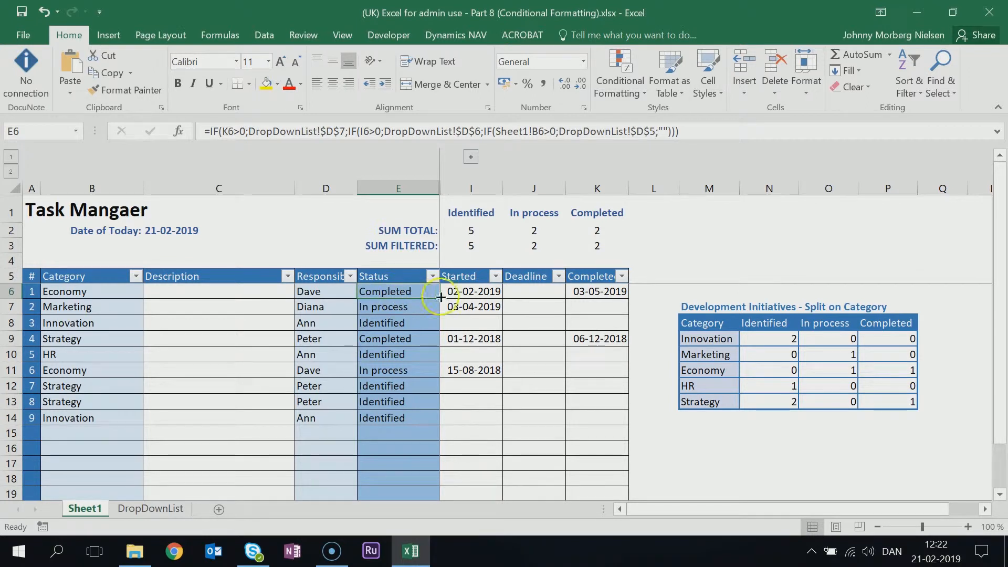
{"action": "left_click", "coordinate": [621, 80]}
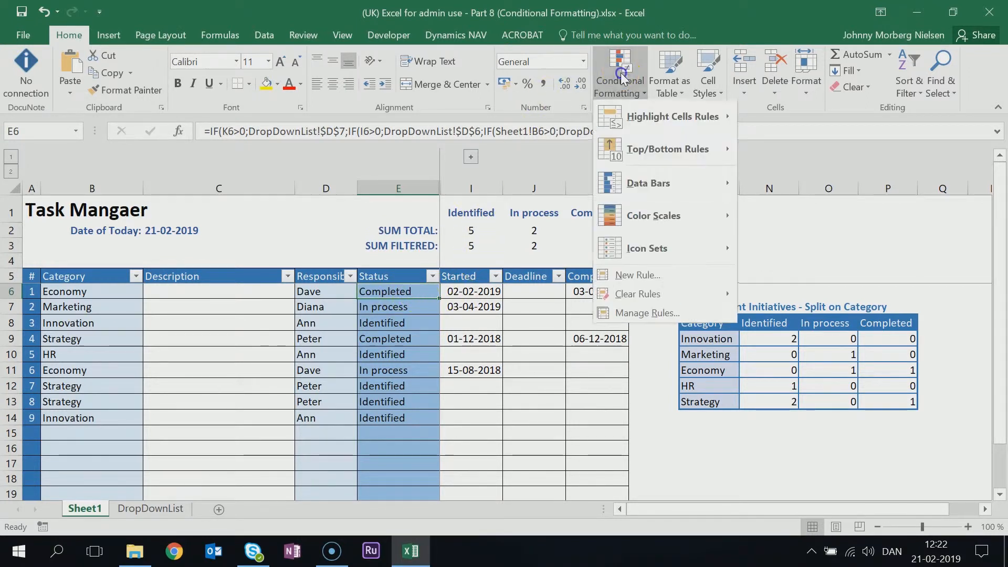
{"action": "left_click", "coordinate": [653, 314]}
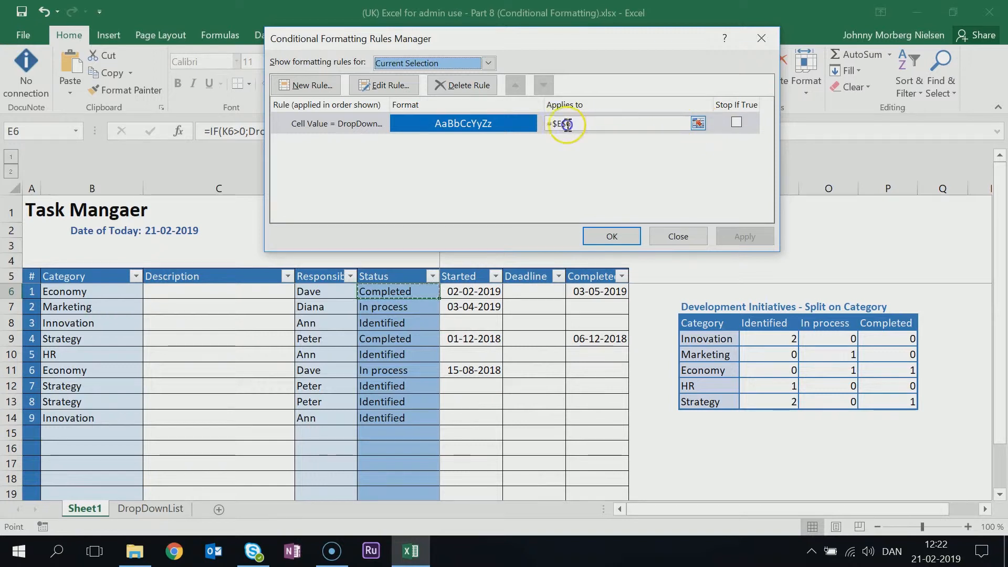
{"action": "left_click_drag", "start_coordinate": [587, 126], "coordinate": [543, 126]}
{"action": "left_click", "coordinate": [698, 124]}
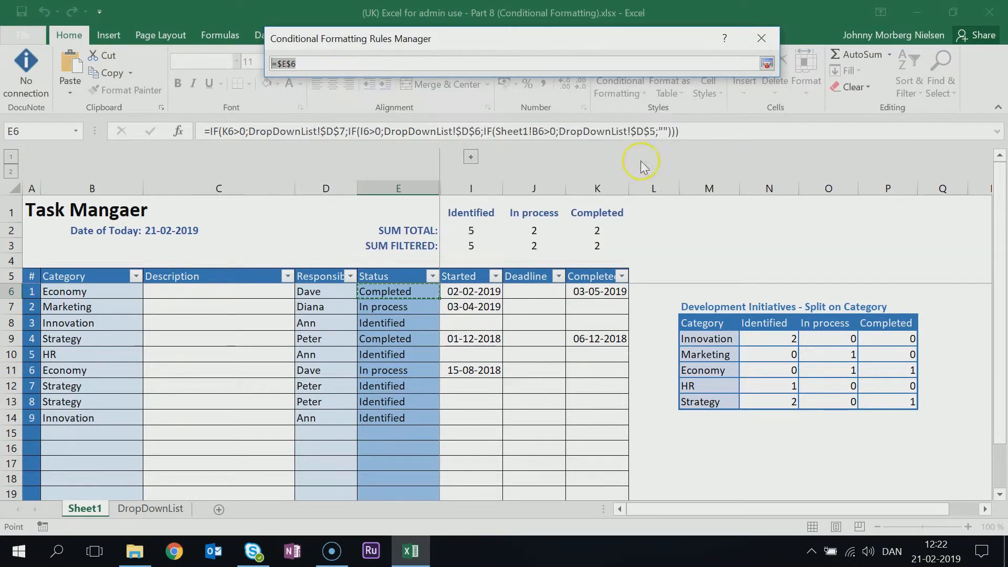
{"action": "left_click_drag", "start_coordinate": [393, 292], "coordinate": [392, 489]}
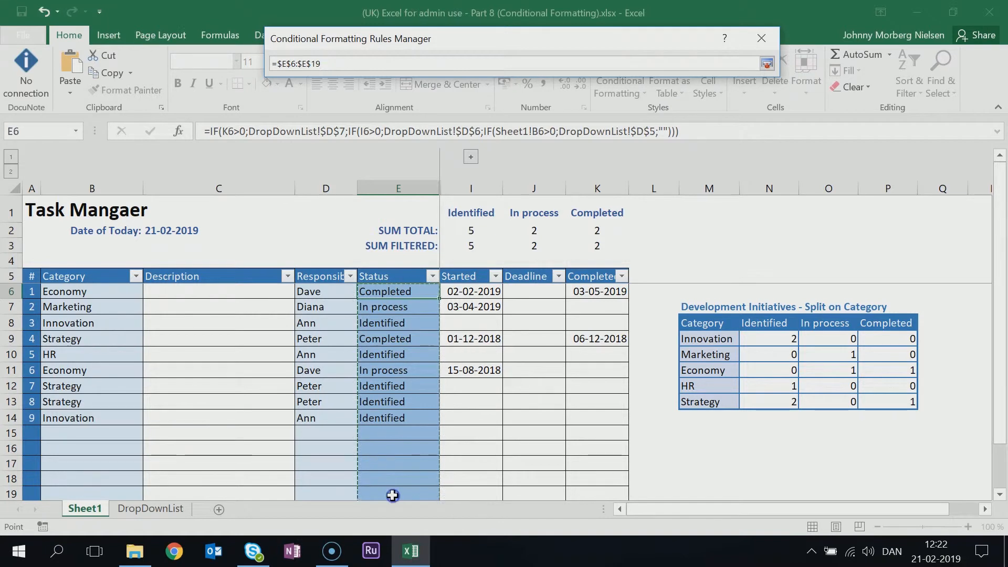
{"action": "left_click", "coordinate": [768, 65]}
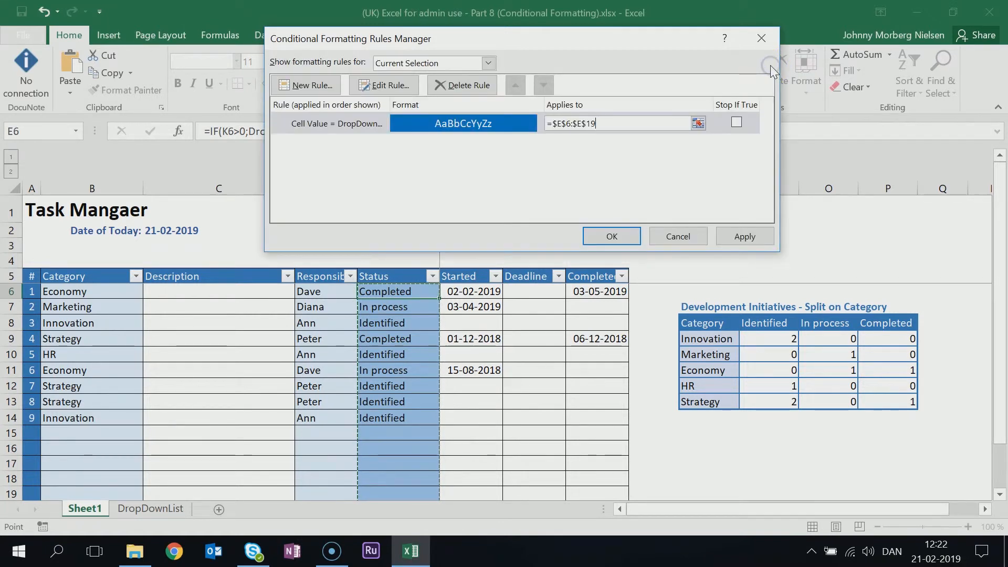
{"action": "left_click", "coordinate": [746, 238]}
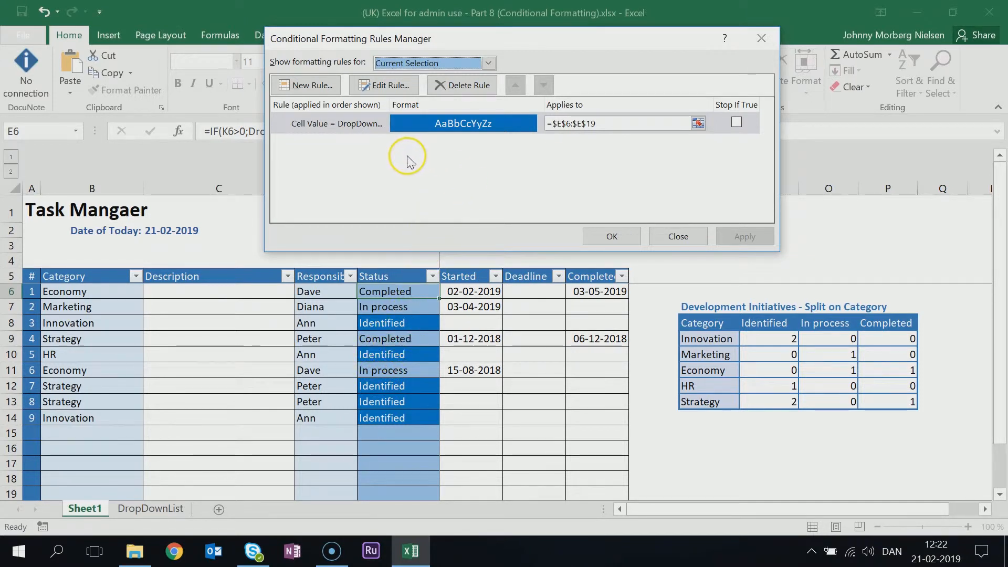
Step: Add a second rule that formats only cells whose value is equal to the In process cell, =DropDownList!$D$6
{"action": "left_click", "coordinate": [299, 88]}
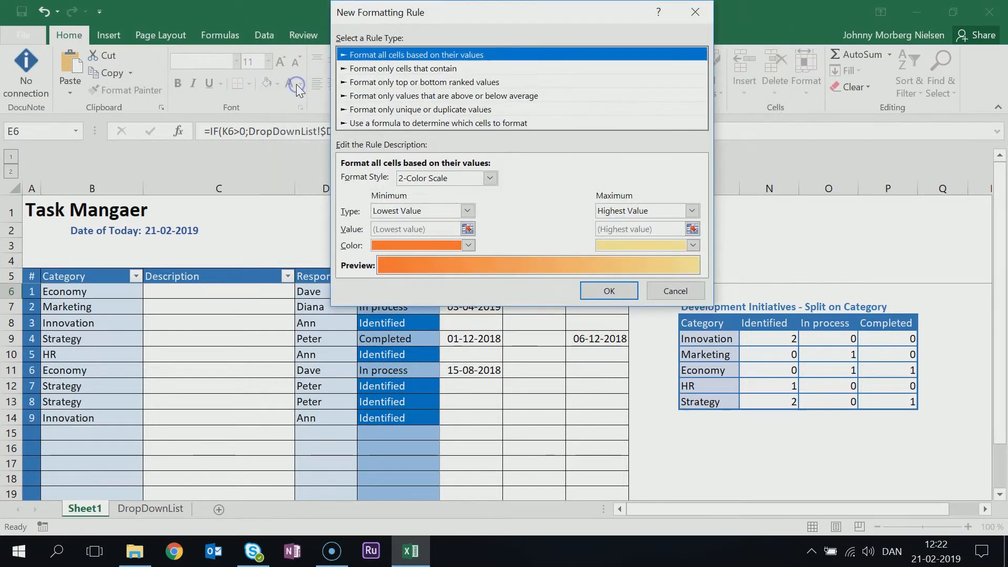
{"action": "left_click", "coordinate": [428, 69]}
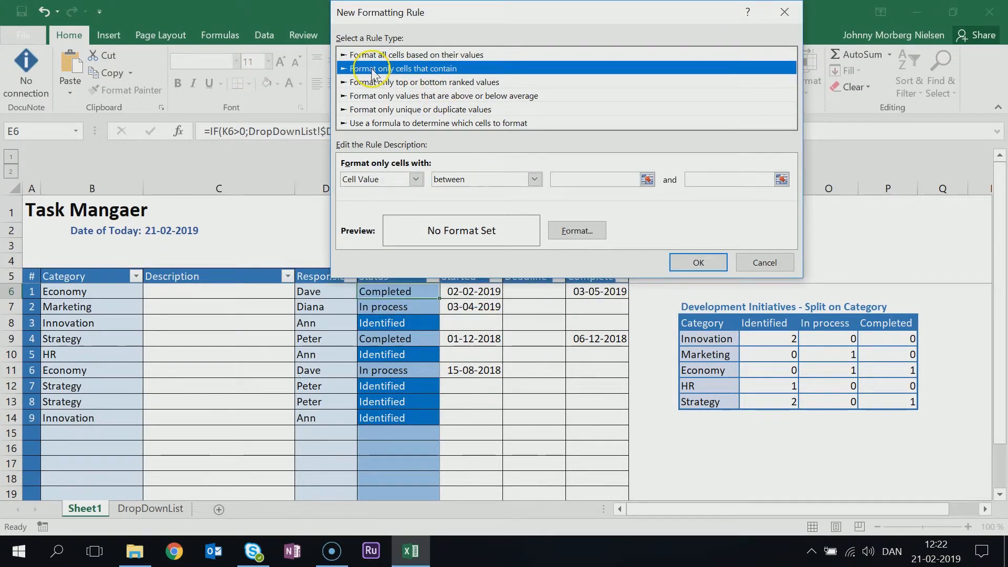
{"action": "left_click", "coordinate": [534, 179]}
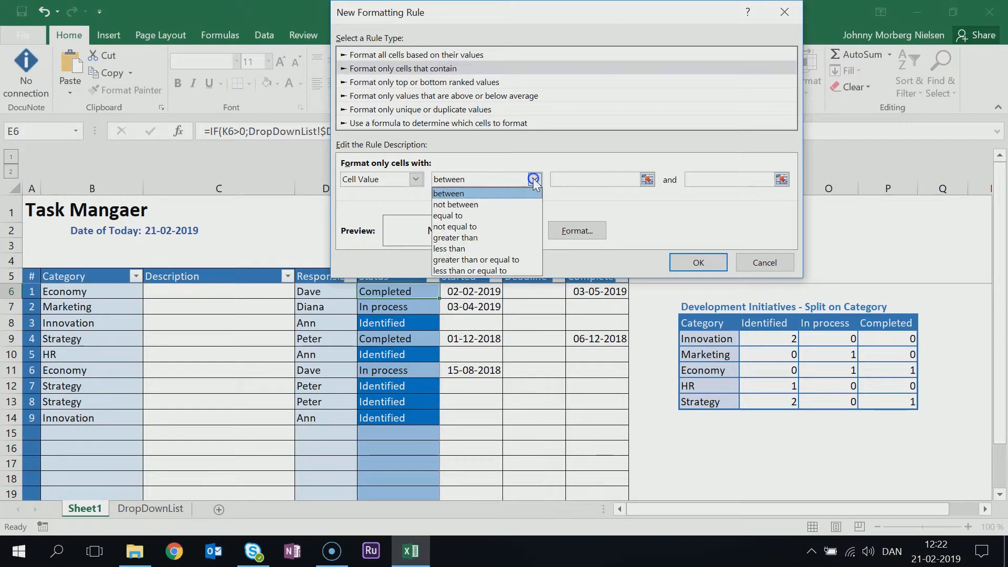
{"action": "left_click", "coordinate": [451, 214]}
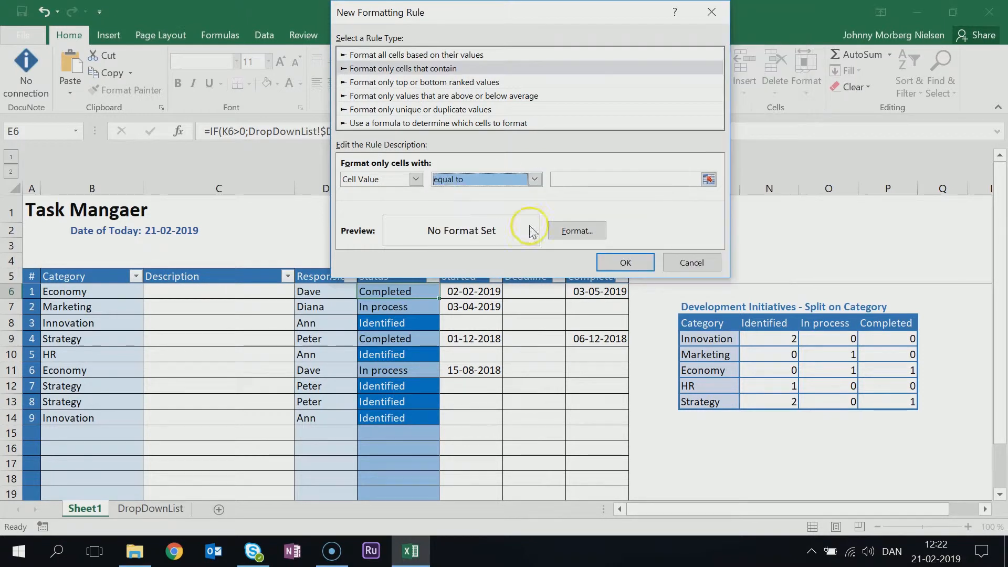
{"action": "left_click", "coordinate": [709, 181]}
{"action": "left_click", "coordinate": [163, 509]}
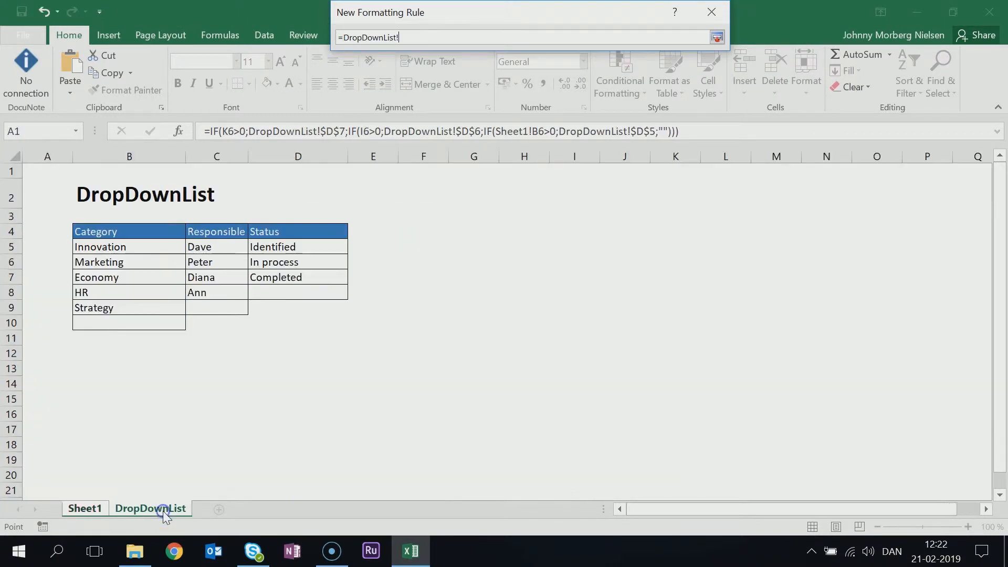
{"action": "left_click", "coordinate": [306, 265]}
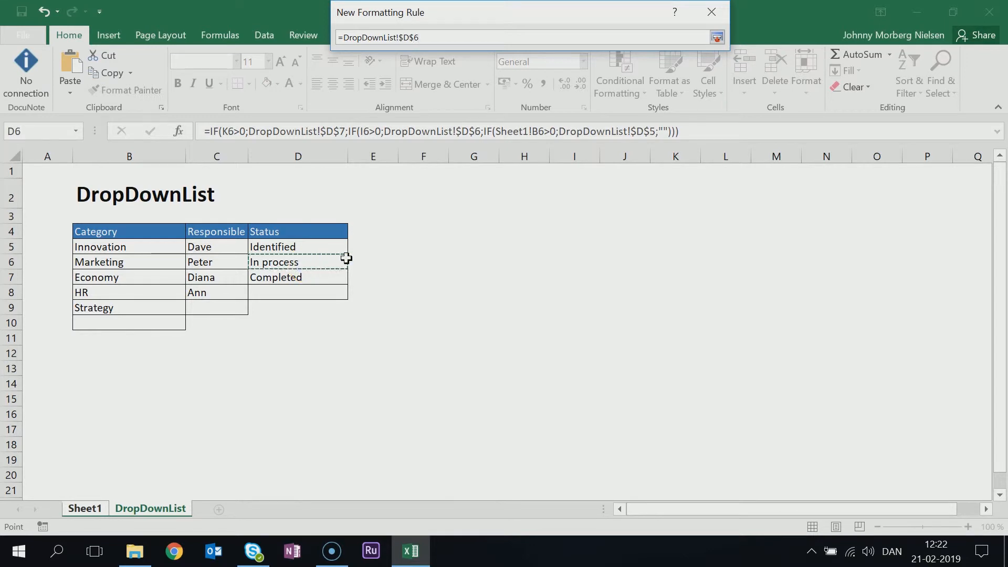
{"action": "left_click", "coordinate": [718, 36]}
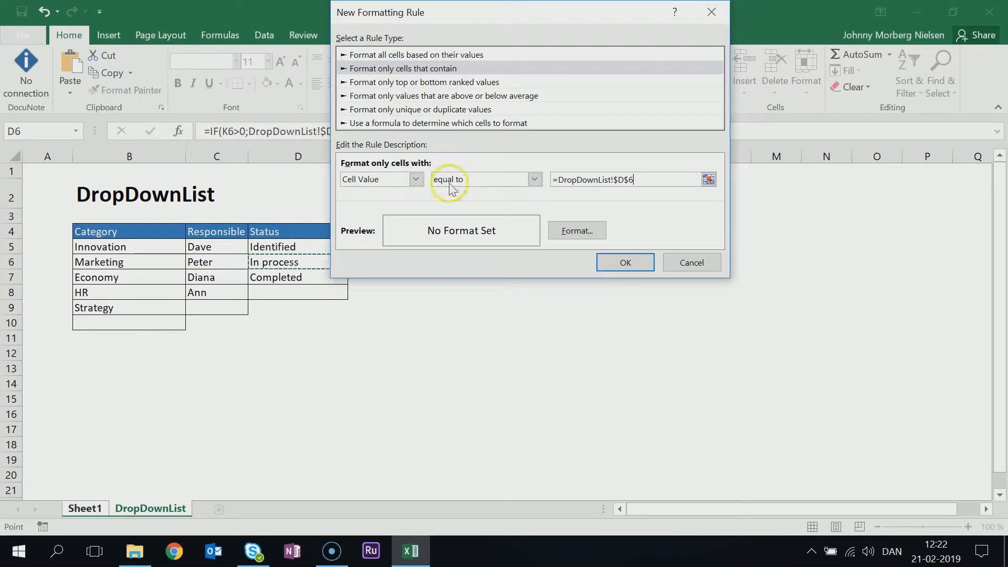
Step: Give the In process rule a dark orange fill with a white font and confirm the rule
{"action": "left_click", "coordinate": [583, 231]}
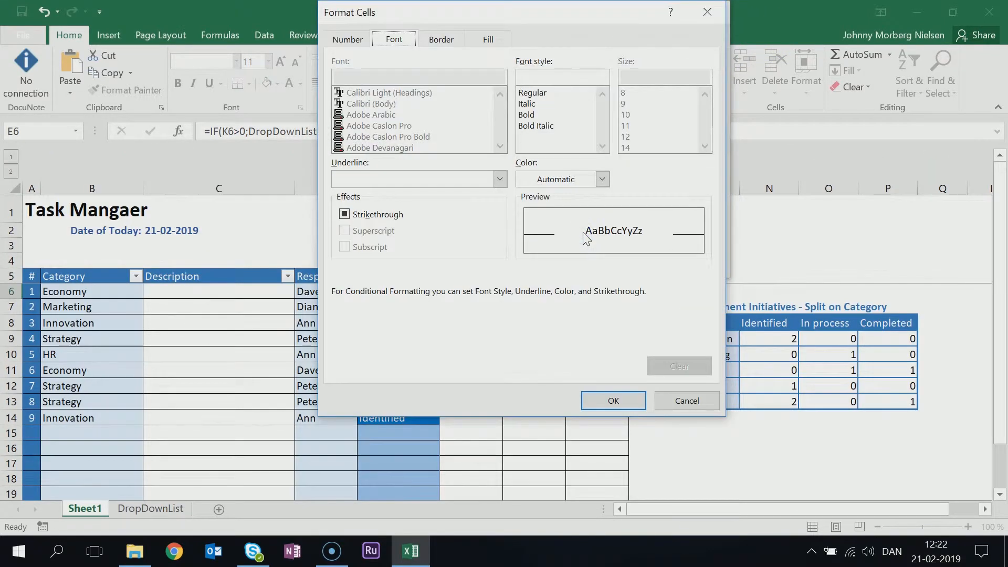
{"action": "left_click", "coordinate": [602, 179]}
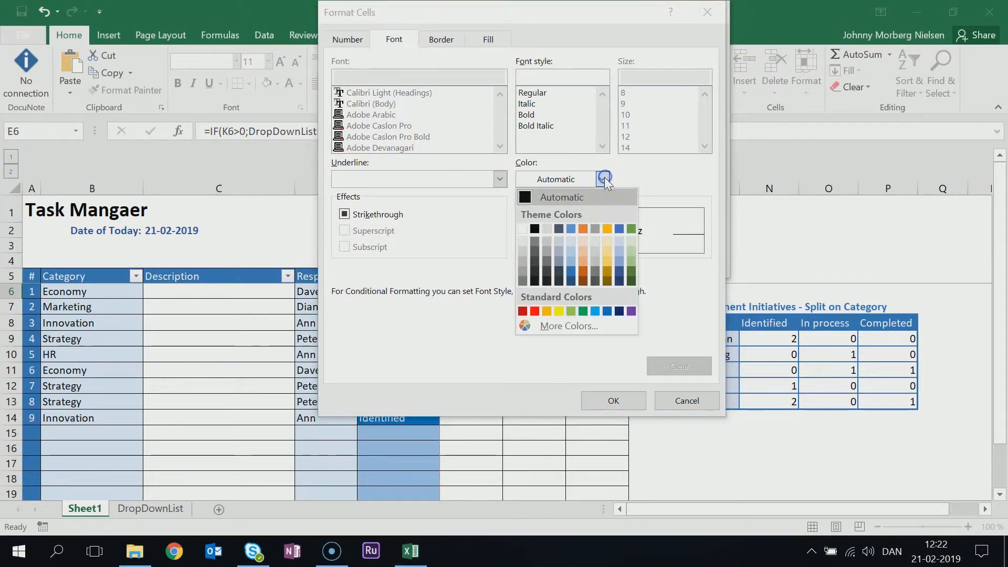
{"action": "left_click", "coordinate": [522, 230]}
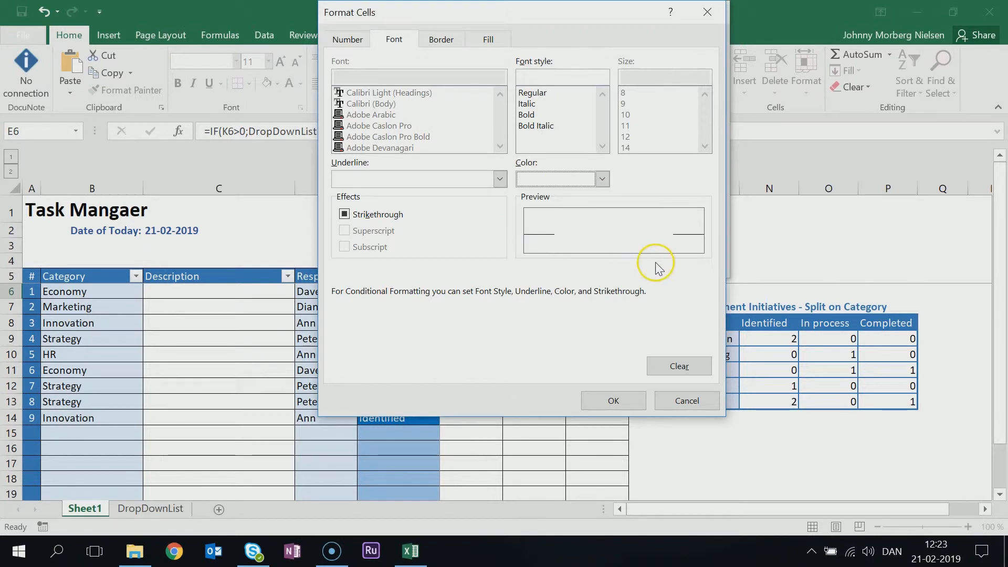
{"action": "left_click", "coordinate": [488, 40]}
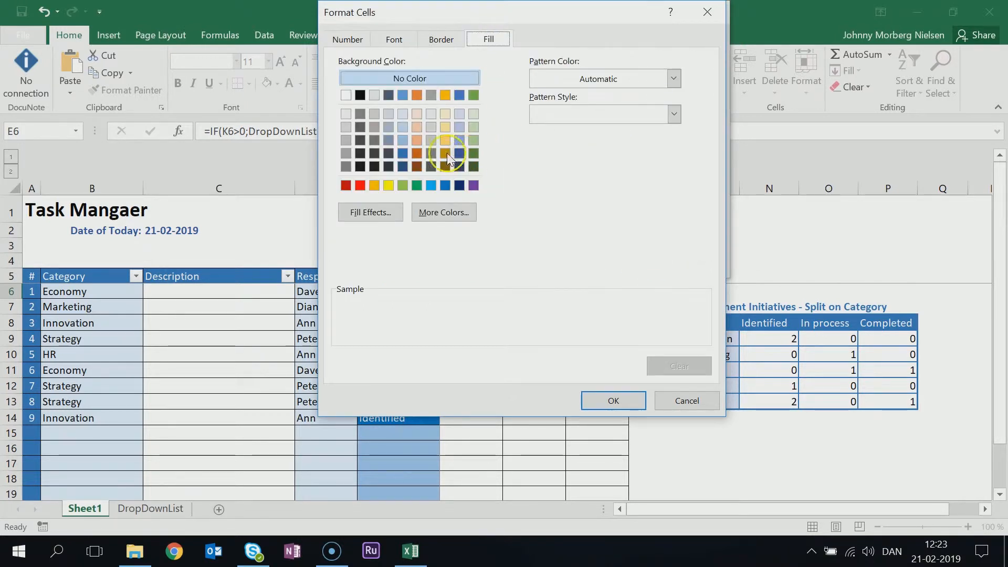
{"action": "left_click", "coordinate": [417, 152]}
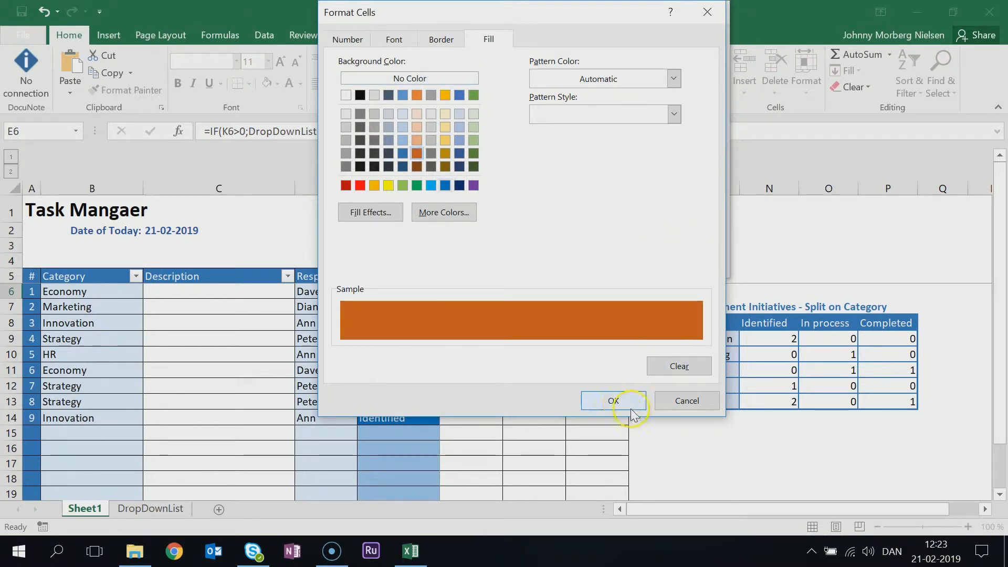
{"action": "left_click", "coordinate": [613, 402]}
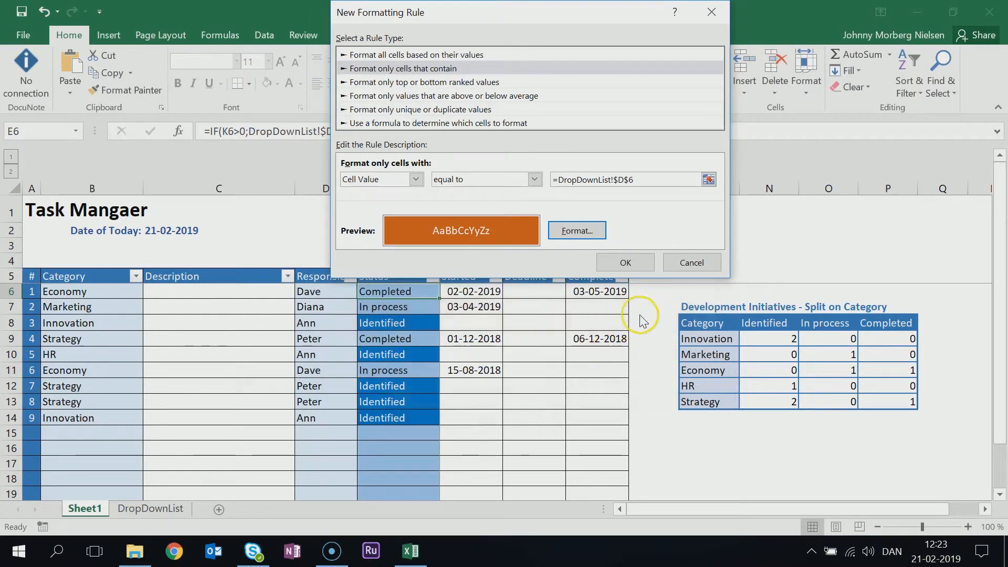
{"action": "left_click", "coordinate": [647, 264]}
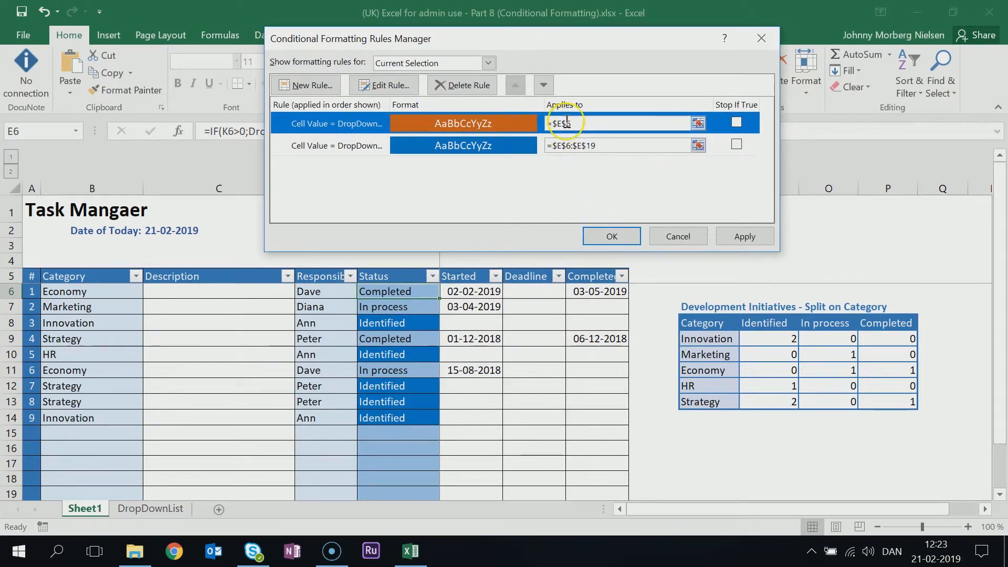
Step: Extend the In process rule to the Status column by setting its range to =$E$6:$E$19 and apply it
{"action": "left_click", "coordinate": [698, 123]}
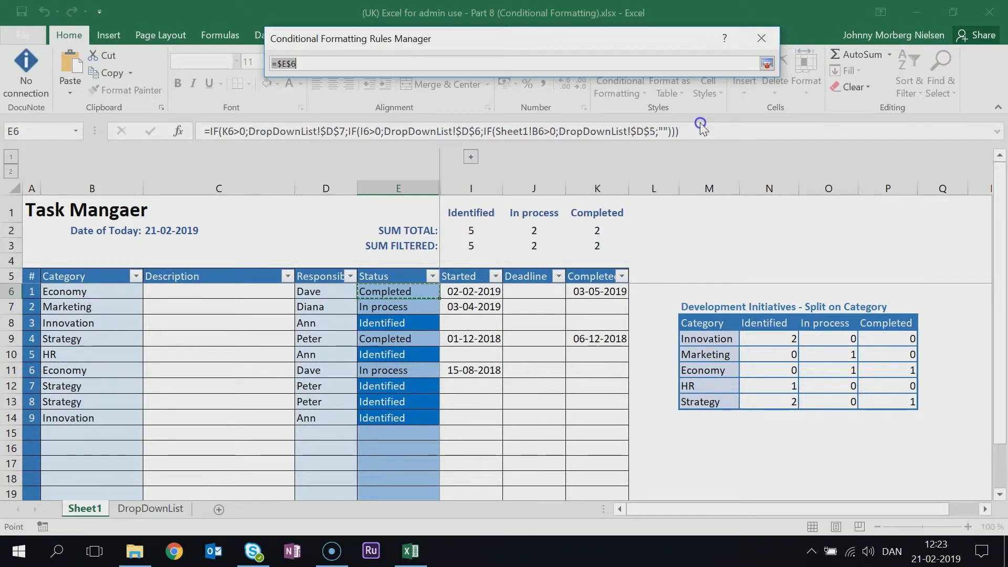
{"action": "left_click_drag", "start_coordinate": [425, 293], "coordinate": [408, 499]}
{"action": "left_click", "coordinate": [767, 63]}
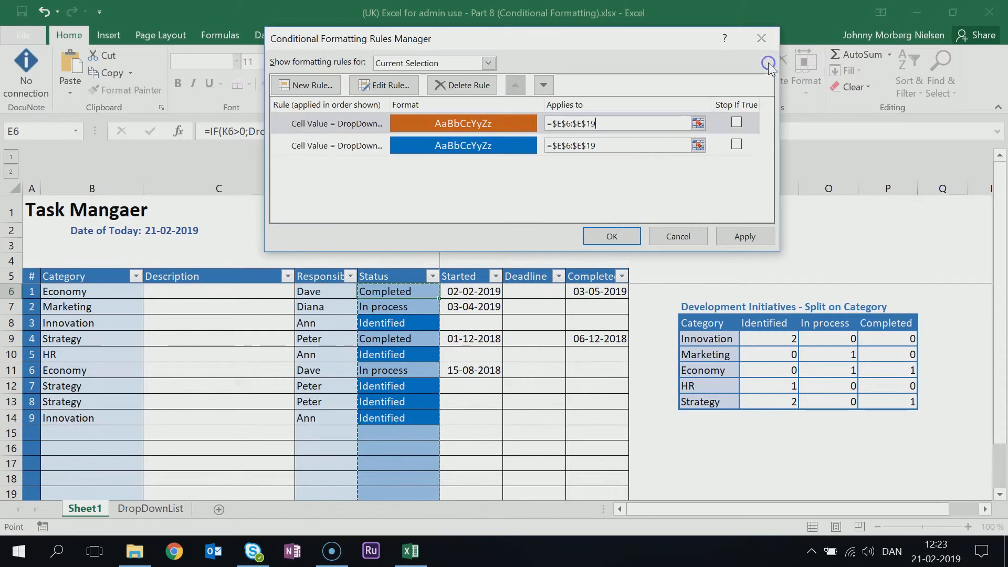
{"action": "left_click", "coordinate": [751, 238]}
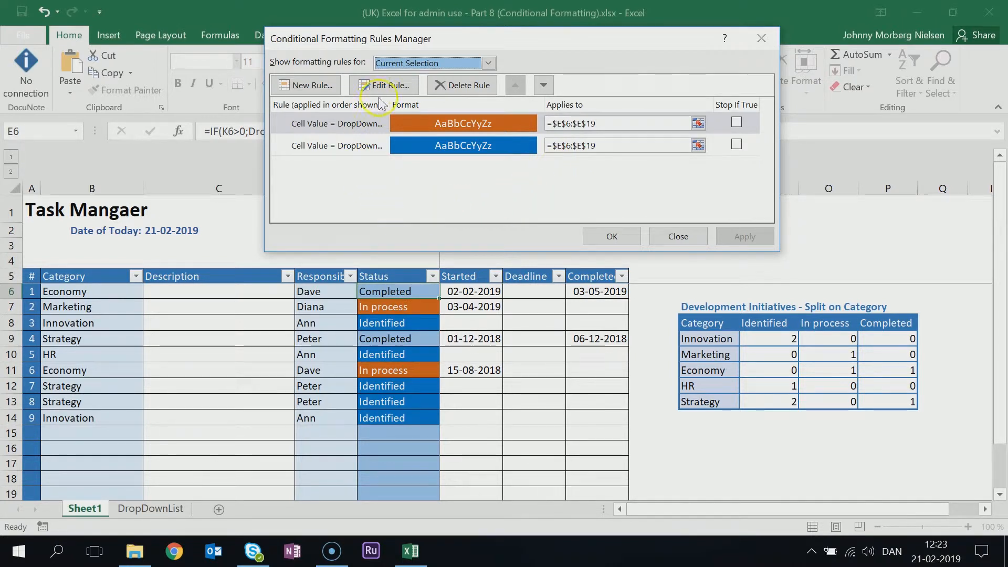
Step: Add a third rule that formats only cells whose value is equal to the Completed cell, =DropDownList!$D$7
{"action": "left_click", "coordinate": [311, 86]}
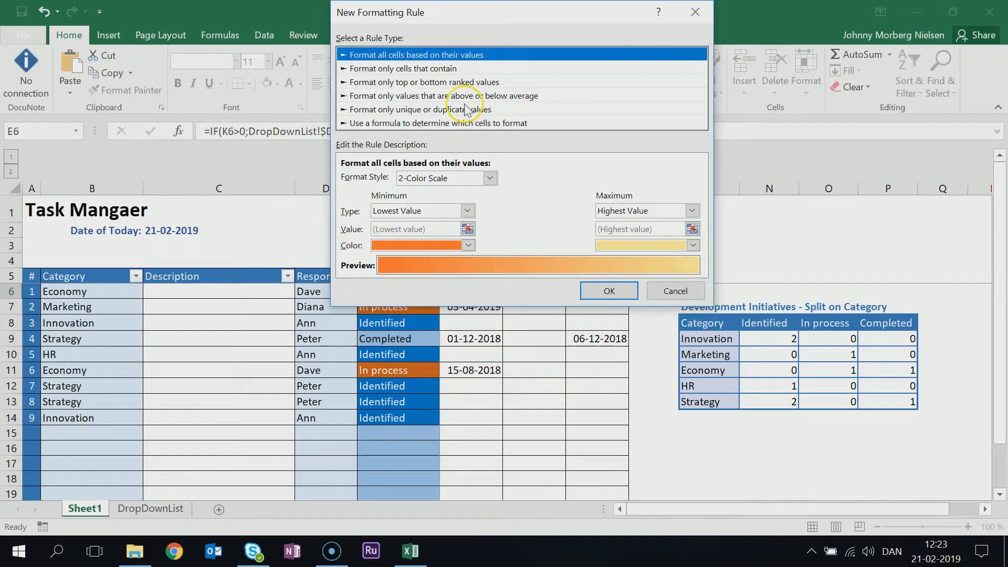
{"action": "left_click", "coordinate": [450, 68]}
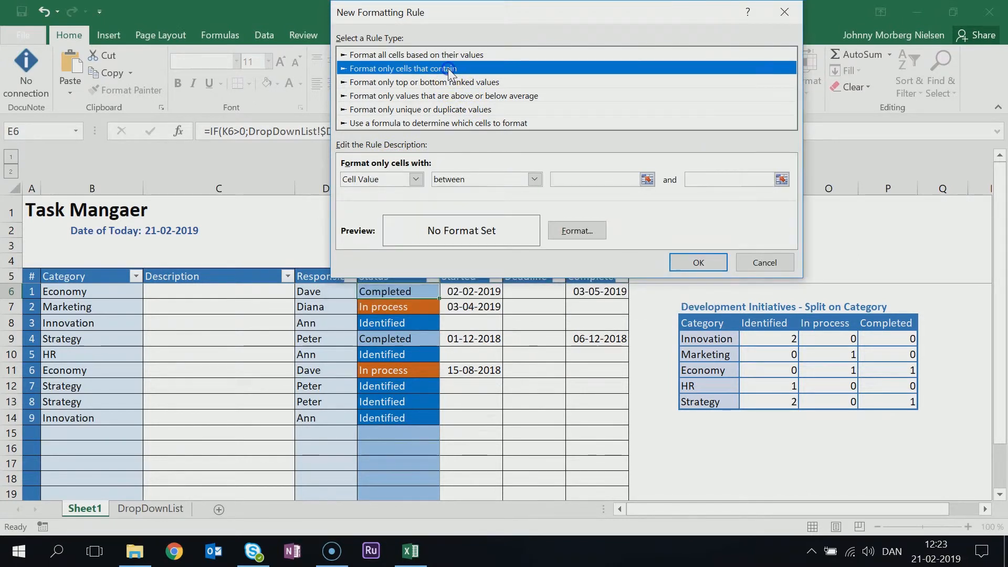
{"action": "left_click", "coordinate": [535, 179]}
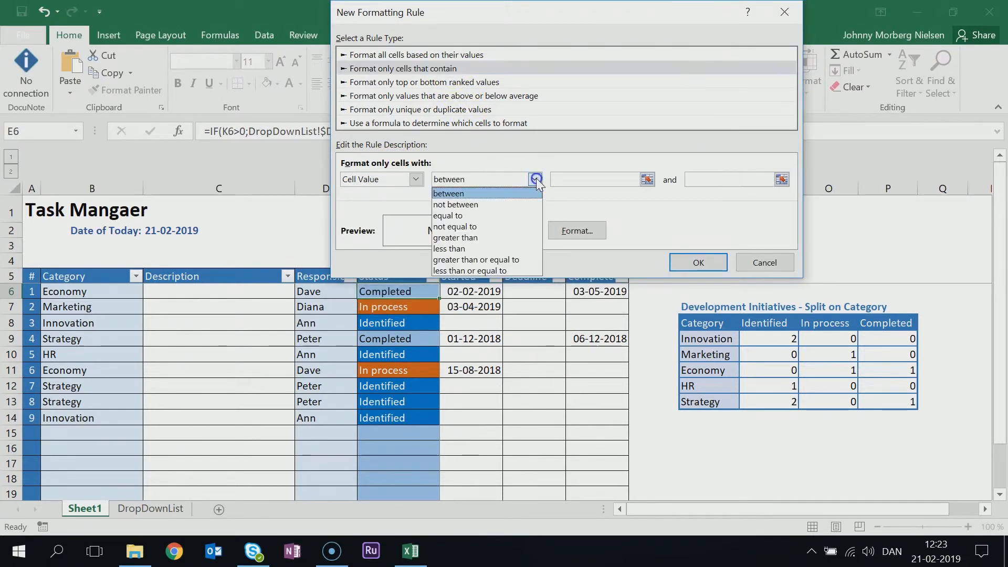
{"action": "left_click", "coordinate": [468, 215]}
{"action": "left_click", "coordinate": [569, 234]}
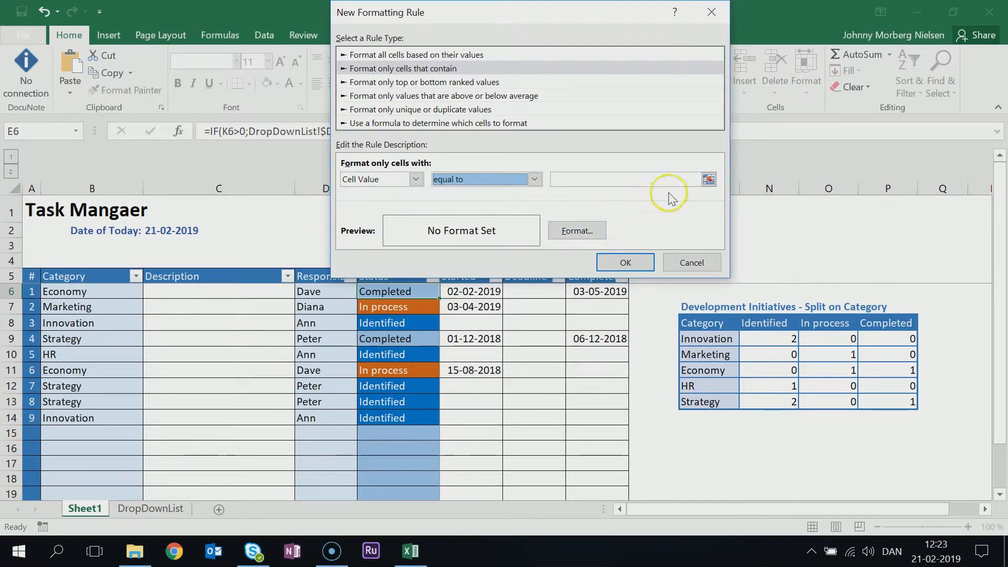
{"action": "left_click", "coordinate": [709, 180]}
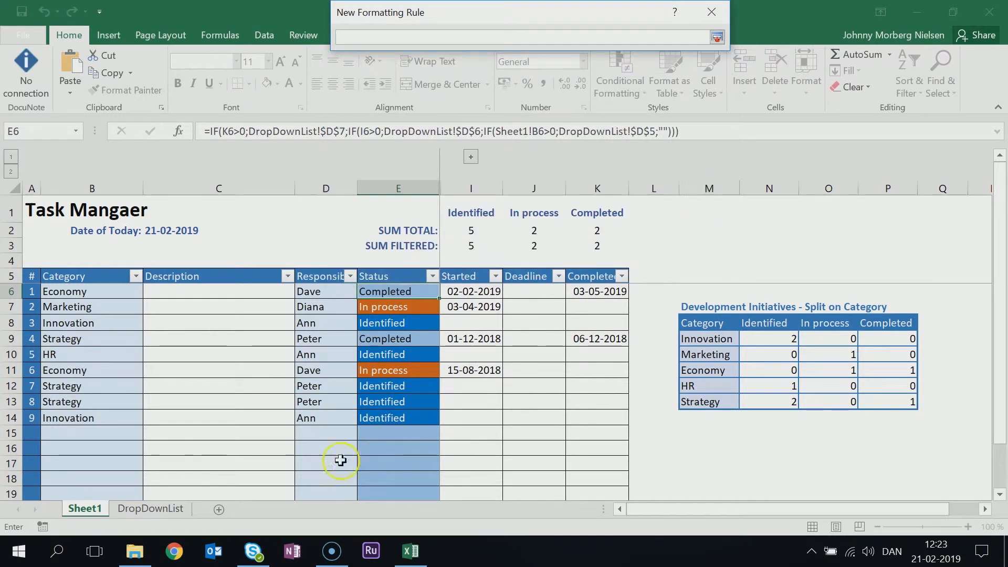
{"action": "left_click", "coordinate": [169, 509]}
{"action": "left_click", "coordinate": [333, 278]}
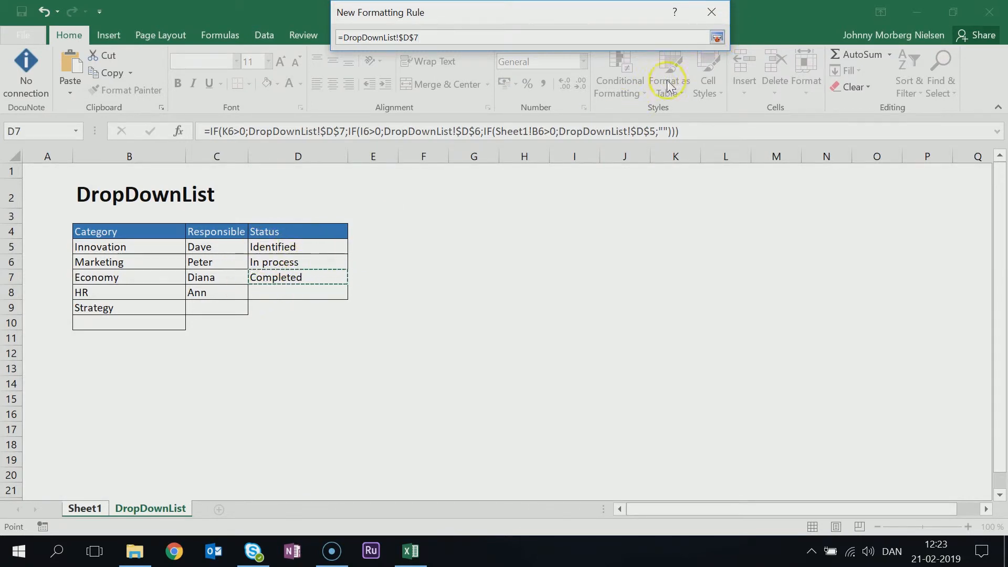
{"action": "left_click", "coordinate": [717, 38]}
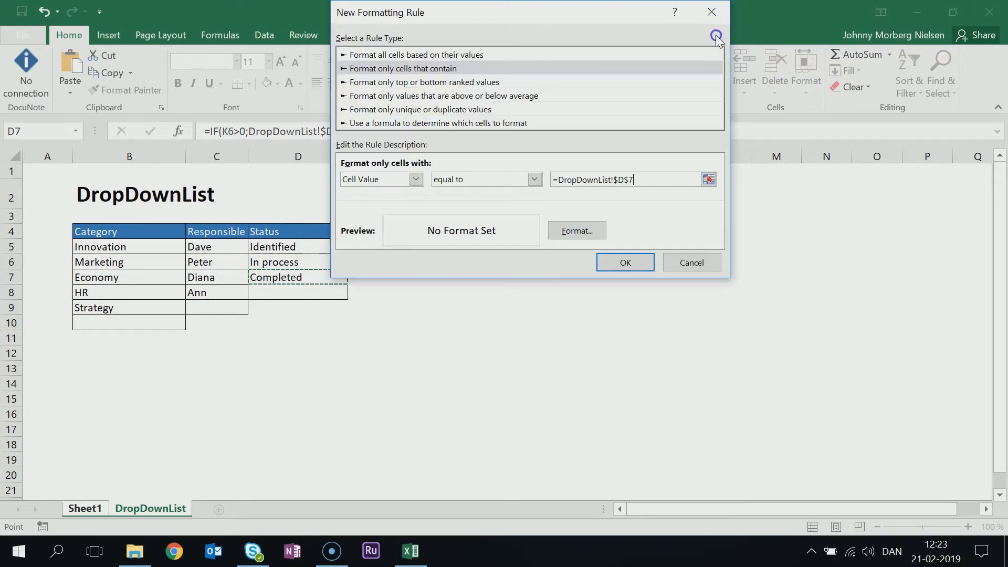
Step: Give the Completed rule a standard green fill with a white font and confirm the rule
{"action": "left_click", "coordinate": [566, 231]}
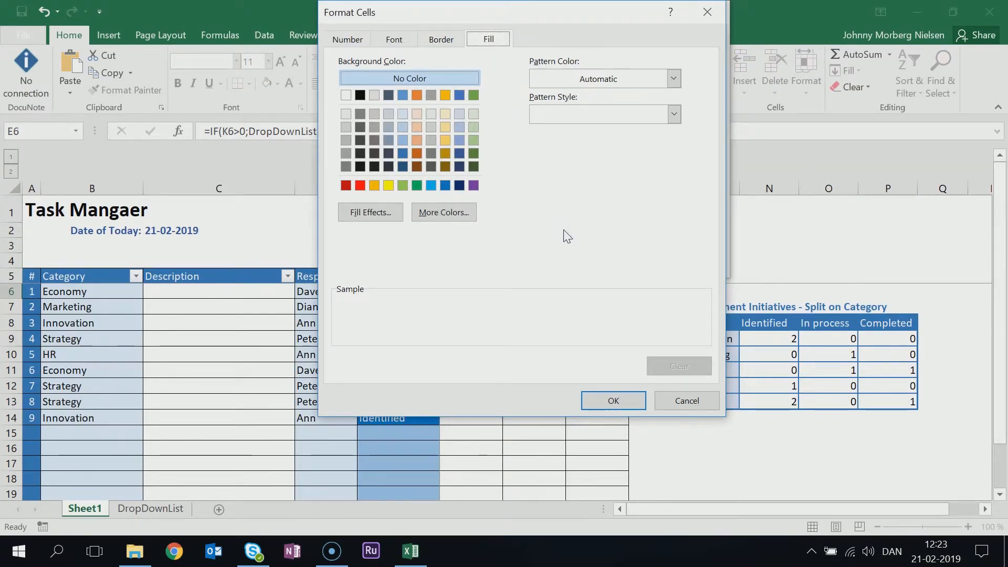
{"action": "left_click", "coordinate": [416, 185]}
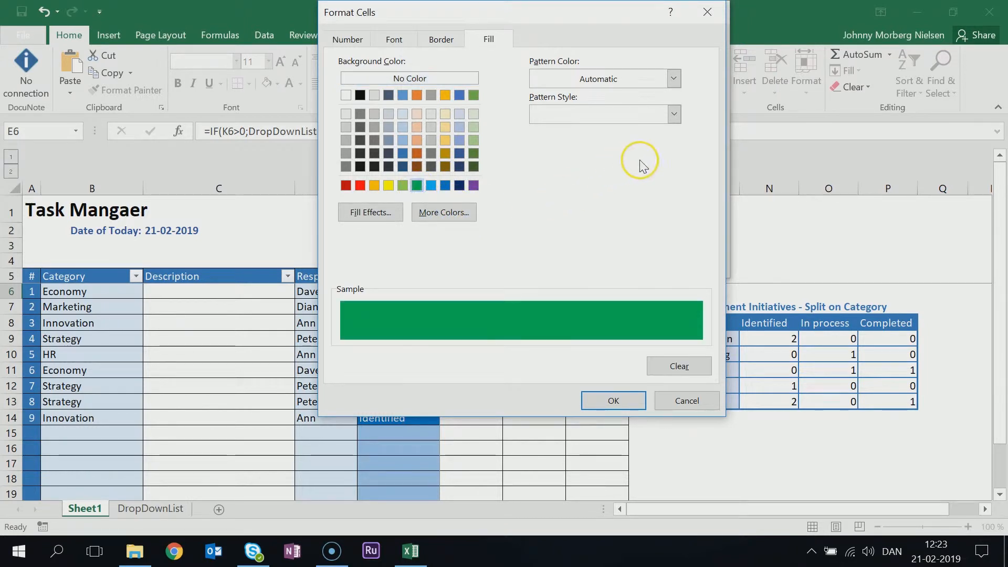
{"action": "left_click", "coordinate": [395, 39]}
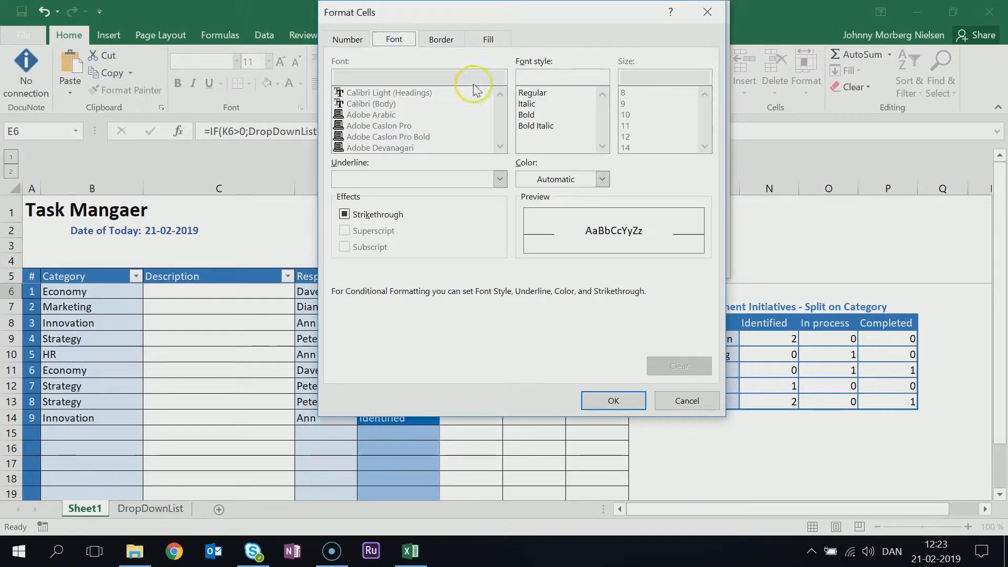
{"action": "left_click", "coordinate": [600, 179]}
{"action": "left_click", "coordinate": [523, 230]}
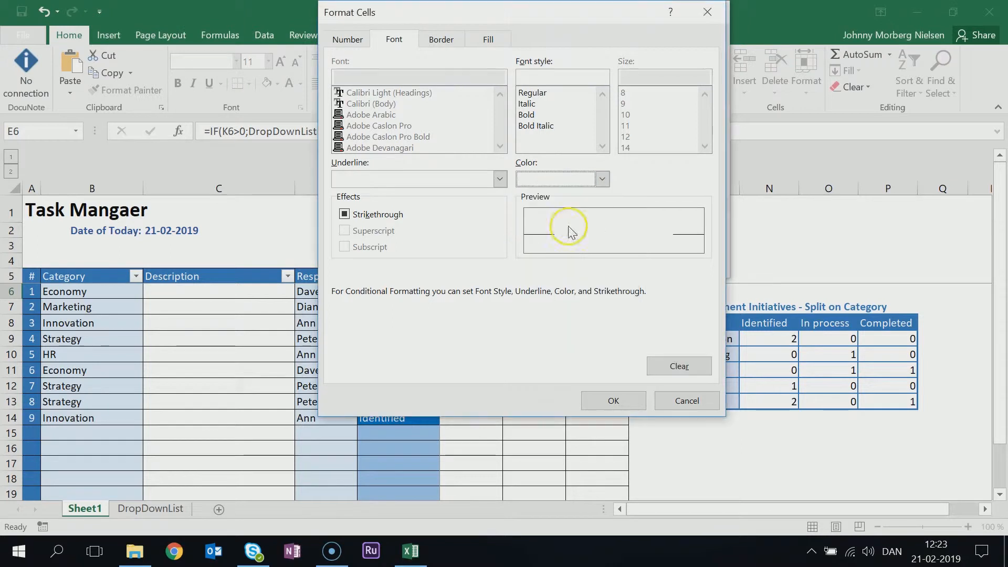
{"action": "left_click", "coordinate": [622, 401]}
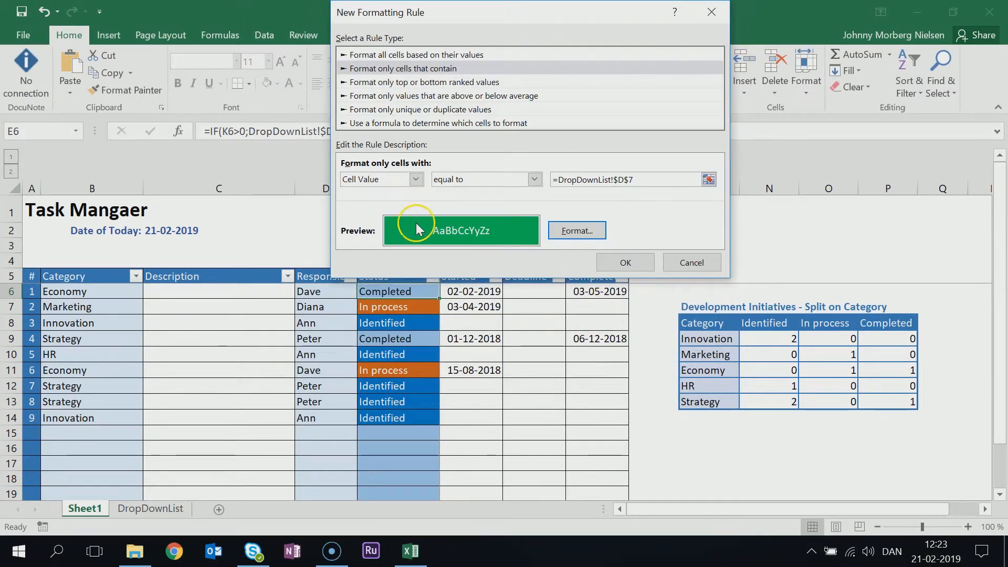
{"action": "left_click", "coordinate": [626, 263]}
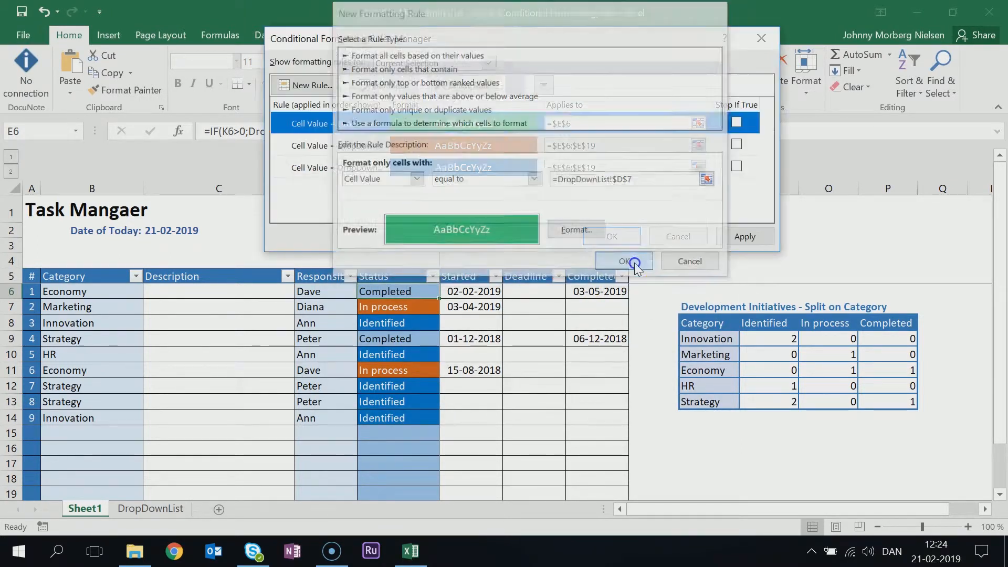
Step: Set the Completed rule's range to =$E$6:$E$19, apply it and close the rules manager
{"action": "left_click", "coordinate": [698, 123]}
{"action": "left_click_drag", "start_coordinate": [405, 292], "coordinate": [407, 490]}
{"action": "left_click", "coordinate": [767, 64]}
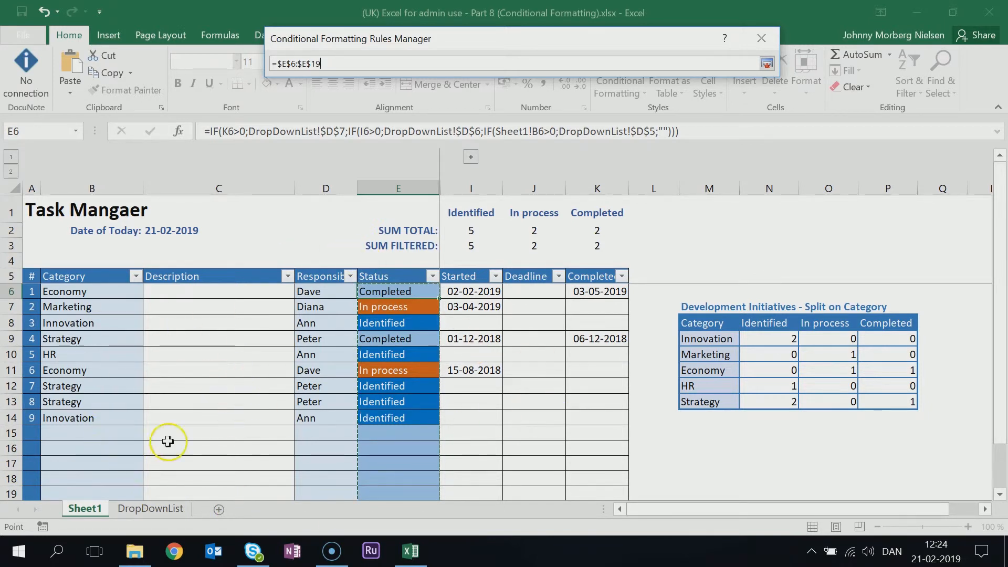
{"action": "left_click", "coordinate": [768, 63]}
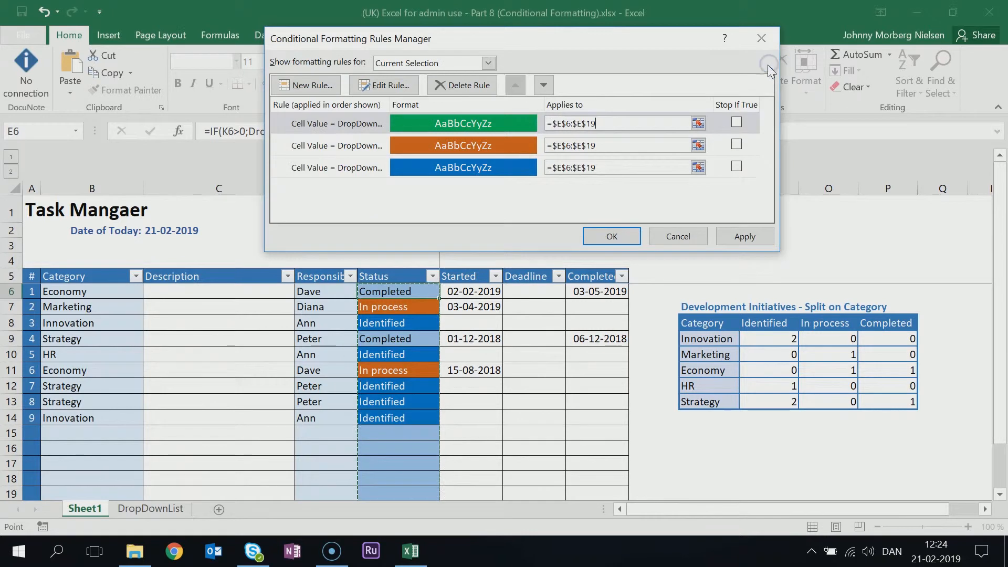
{"action": "left_click", "coordinate": [745, 237]}
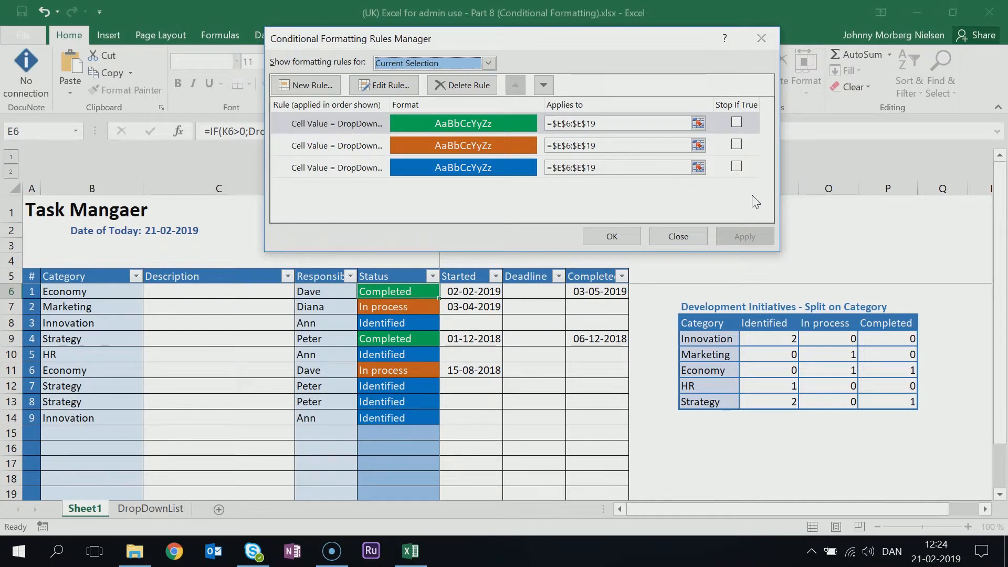
{"action": "left_click", "coordinate": [612, 237]}
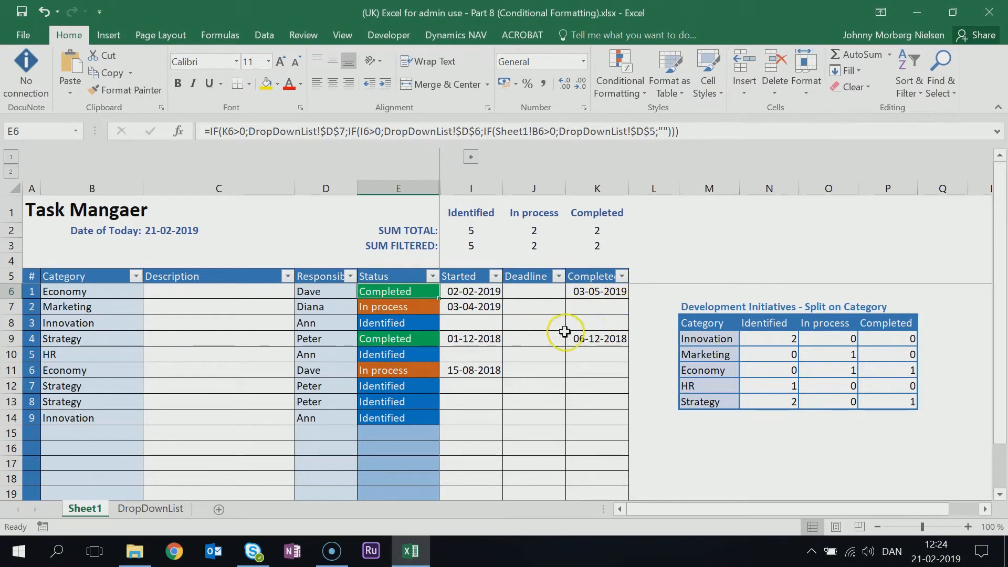
Step: Enter the deadlines 06-06-2019 for task 1 and 11-11-2018 for task 2
{"action": "left_click", "coordinate": [529, 292]}
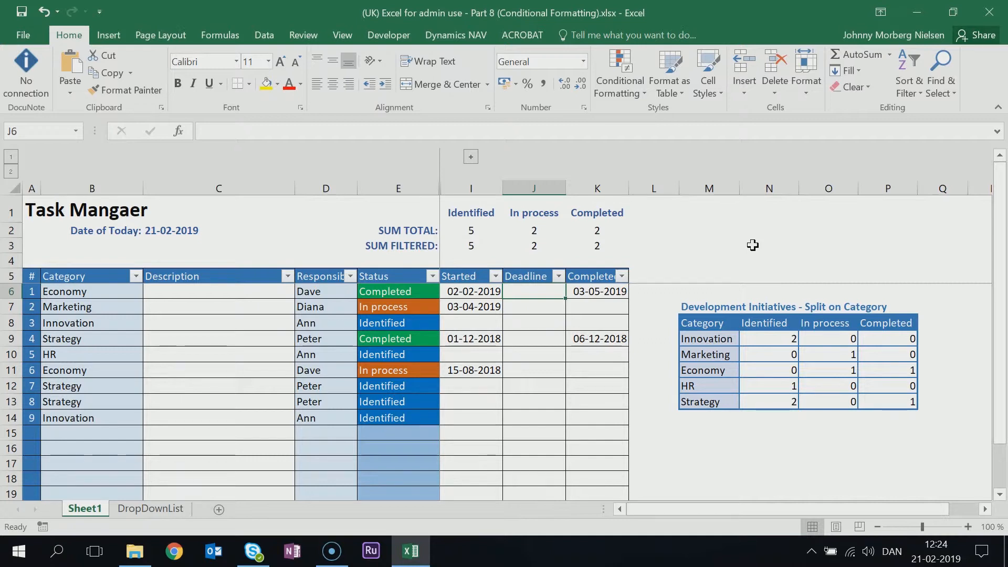
{"action": "type", "text": "5-6-19"}
{"action": "key", "text": "Return"}
{"action": "type", "text": "11"}
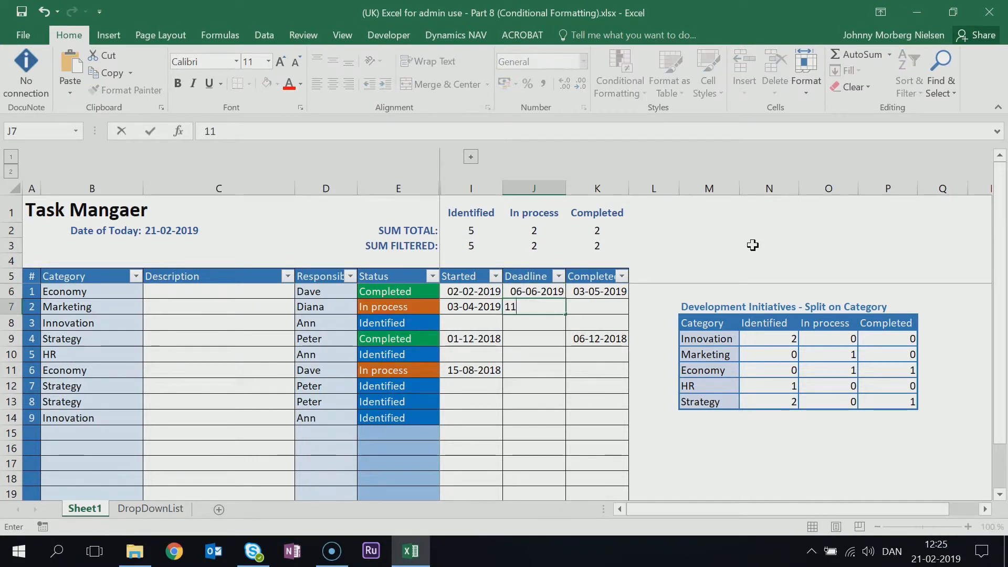
{"action": "type", "text": "-11-19"}
{"action": "key", "text": "BackSpace"}
{"action": "type", "text": "8"}
{"action": "key", "text": "Return"}
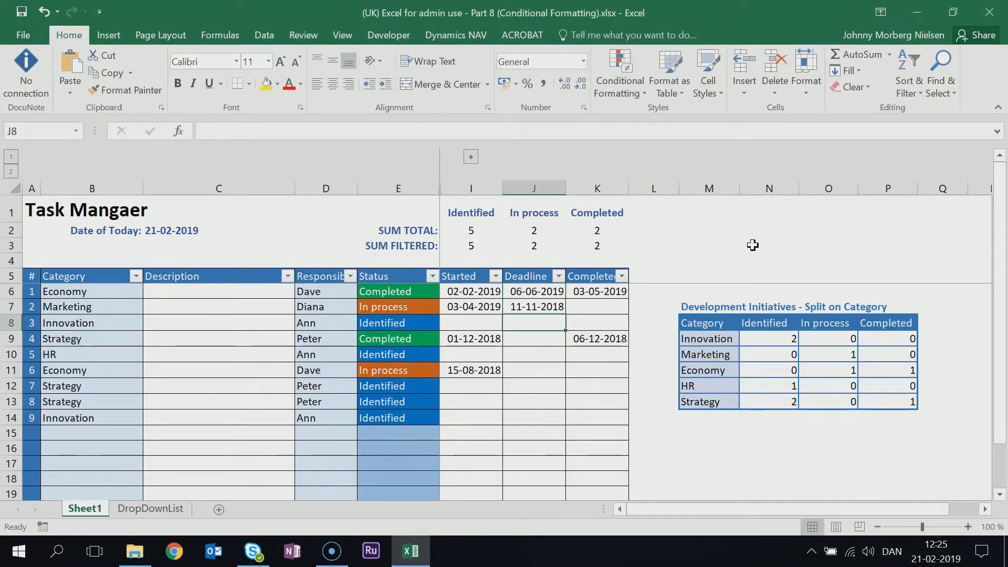
Step: Correct the deadline of task 2 to 11-11-2019
{"action": "key", "text": "Up"}
{"action": "left_click", "coordinate": [261, 131]}
{"action": "key", "text": "BackSpace"}
{"action": "type", "text": "9"}
{"action": "key", "text": "Return"}
Step: Enter the deadlines 20-12-2018, 10-12-2018, 01-02-2019 and 01-12-2018 for tasks 3 to 6
{"action": "type", "text": "20-12-"}
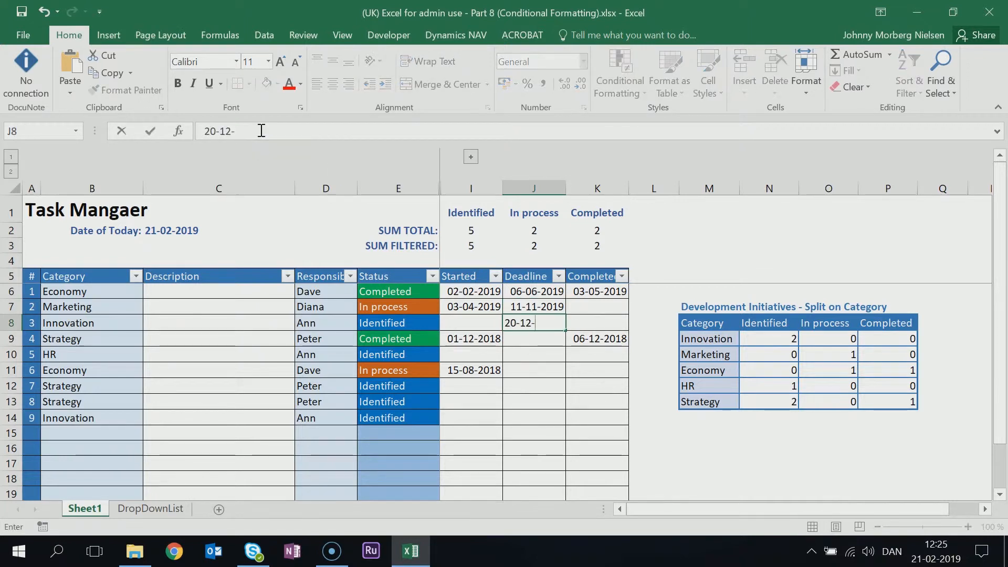
{"action": "type", "text": "2018"}
{"action": "key", "text": "Return"}
{"action": "type", "text": "10-12-2018"}
{"action": "key", "text": "Return"}
{"action": "type", "text": "1-2-19"}
{"action": "key", "text": "ctrl+Return"}
{"action": "key", "text": "Return"}
{"action": "type", "text": "1-12-18"}
{"action": "key", "text": "Return"}
Step: Enter the deadlines 15-09-2018, 10-03-2019 and 01-05-2019 for tasks 7 to 9
{"action": "type", "text": "15-09"}
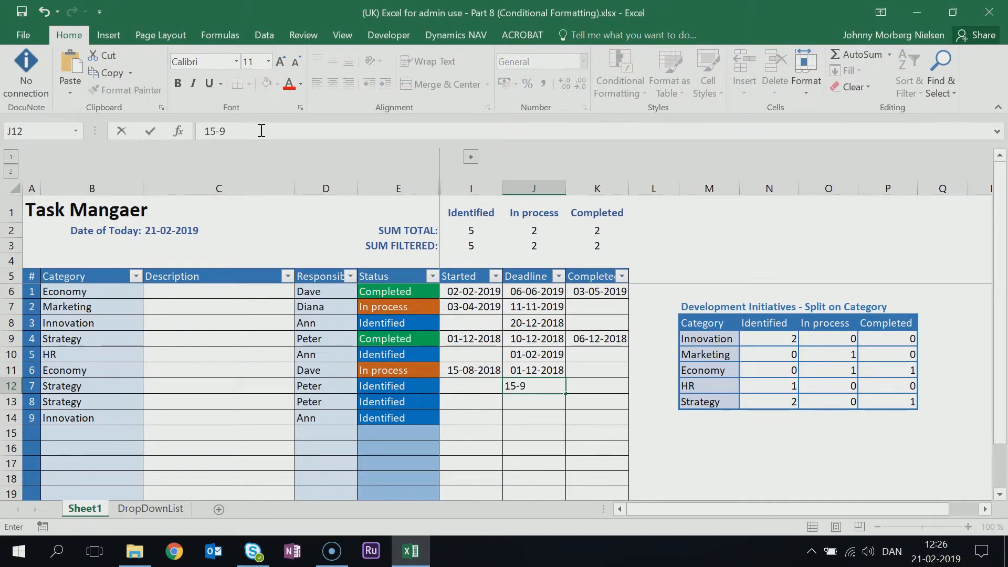
{"action": "type", "text": "-2018"}
{"action": "key", "text": "Return"}
{"action": "type", "text": "10-3-19"}
{"action": "key", "text": "Return"}
{"action": "type", "text": "1-5-19"}
{"action": "key", "text": "Return"}
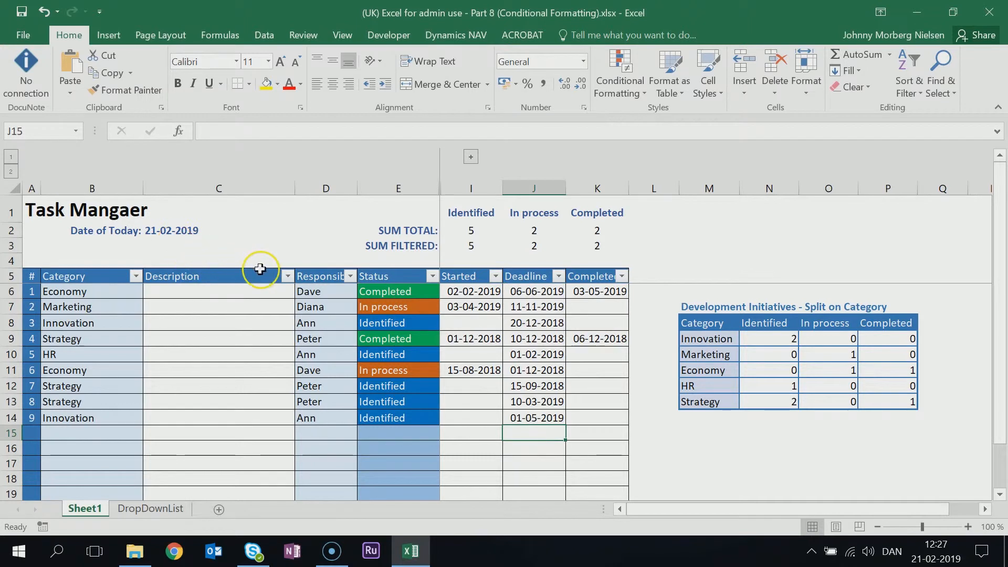
Step: Start a new conditional formatting rule for deadline cell J6 that uses a formula to determine which cells to format
{"action": "left_click", "coordinate": [520, 290]}
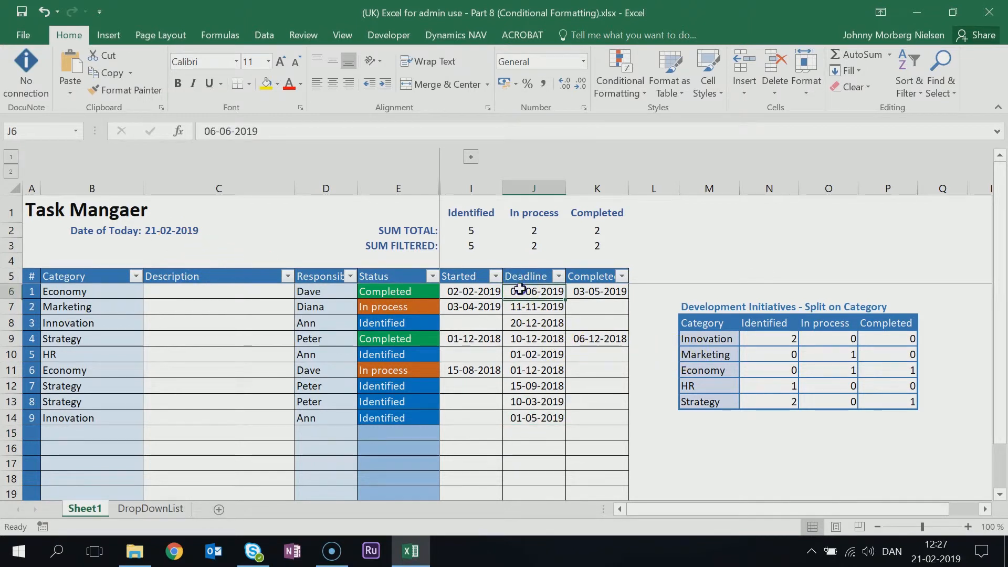
{"action": "left_click", "coordinate": [629, 89]}
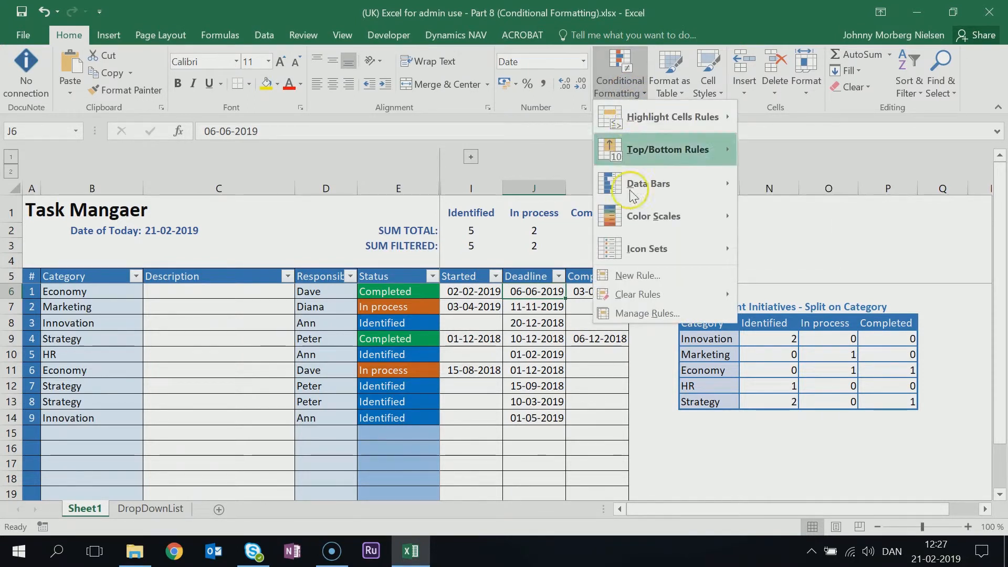
{"action": "left_click", "coordinate": [638, 277]}
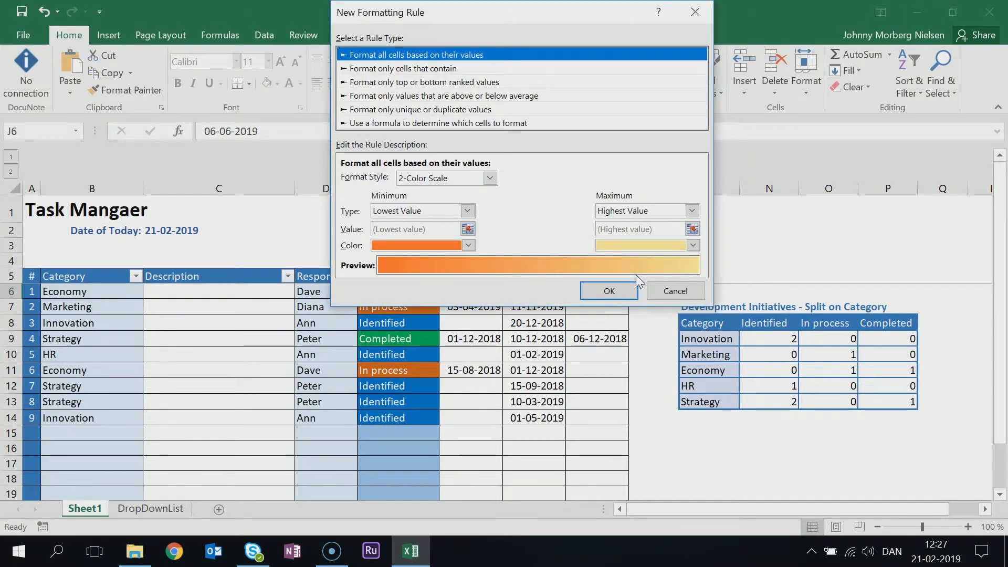
{"action": "left_click", "coordinate": [508, 124]}
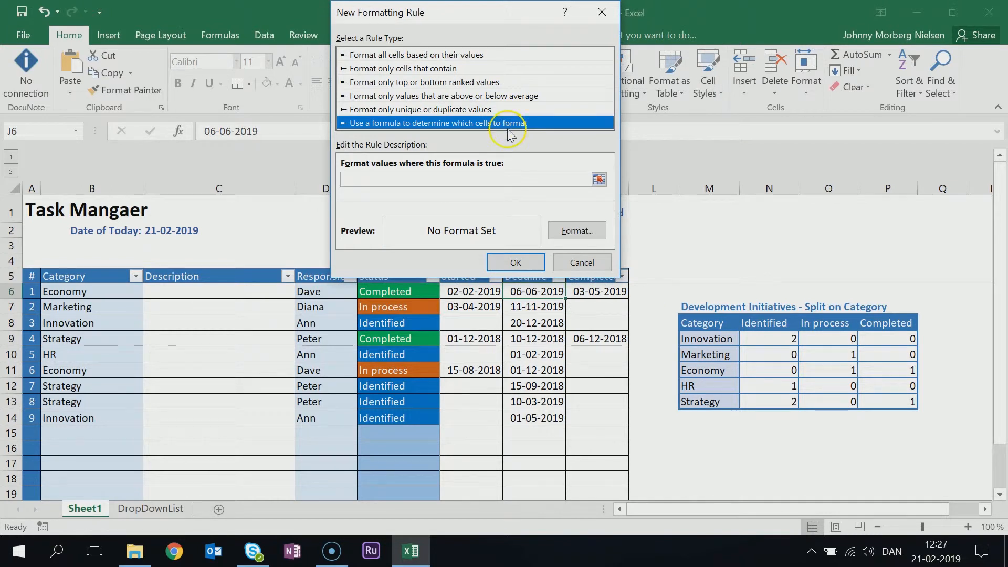
Step: Begin the rule formula with =AND($J6>0; so that only rows containing a deadline qualify
{"action": "left_click", "coordinate": [599, 181]}
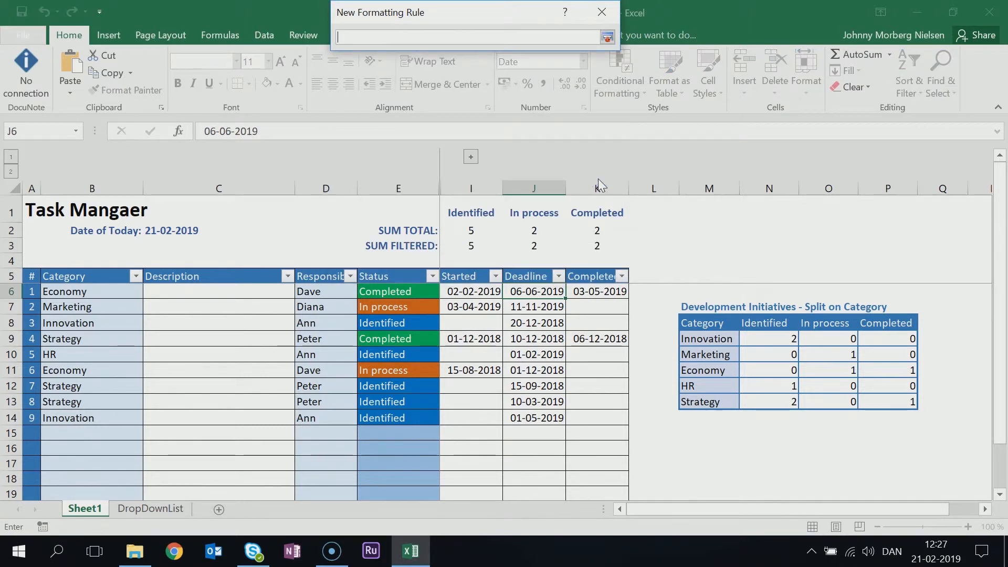
{"action": "type", "text": "=AND("}
{"action": "left_click", "coordinate": [531, 293]}
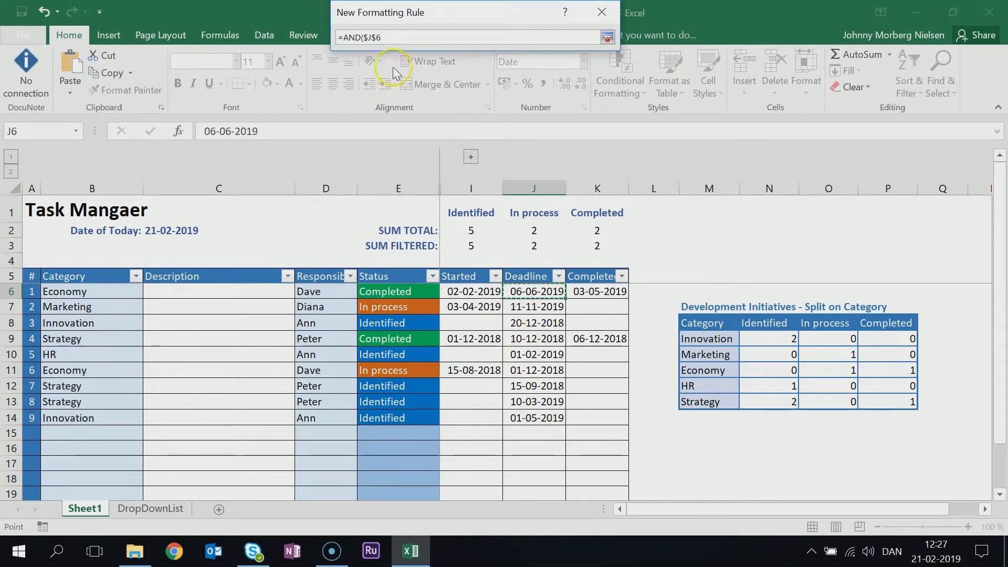
{"action": "left_click", "coordinate": [375, 37]}
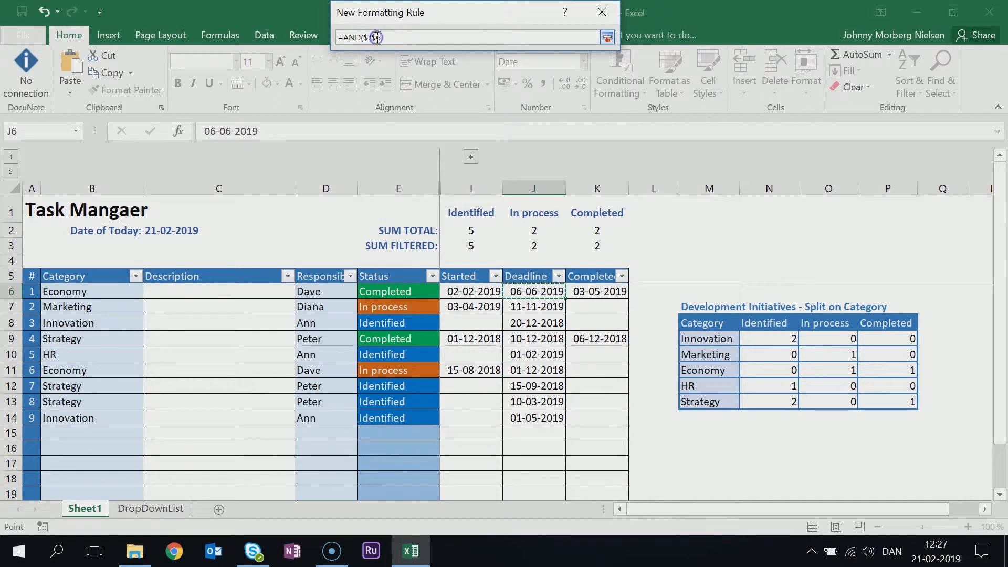
{"action": "key", "text": "BackSpace"}
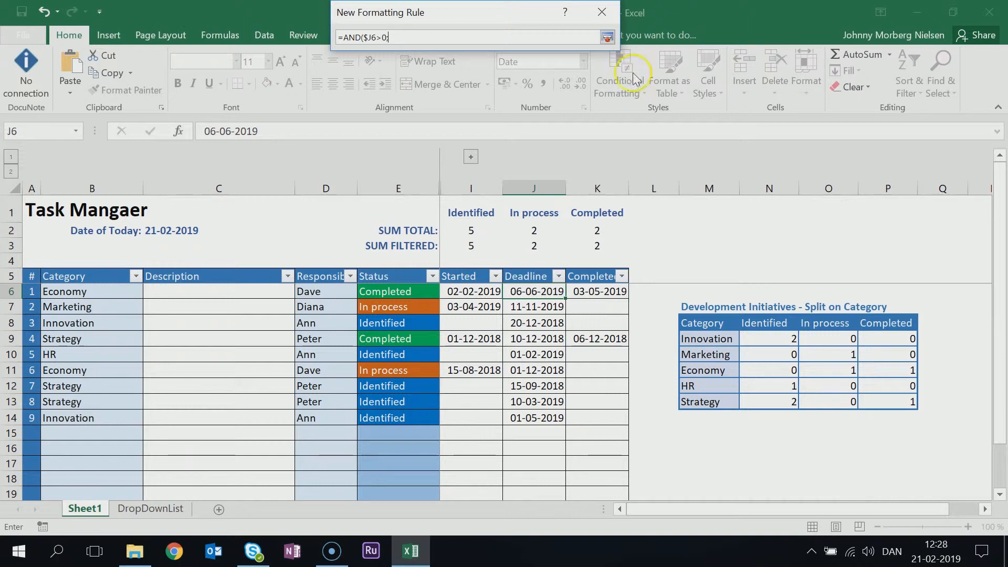
Step: Add the second condition $J6<$C$2 to the formula, comparing the deadline with today's date
{"action": "left_click", "coordinate": [527, 291]}
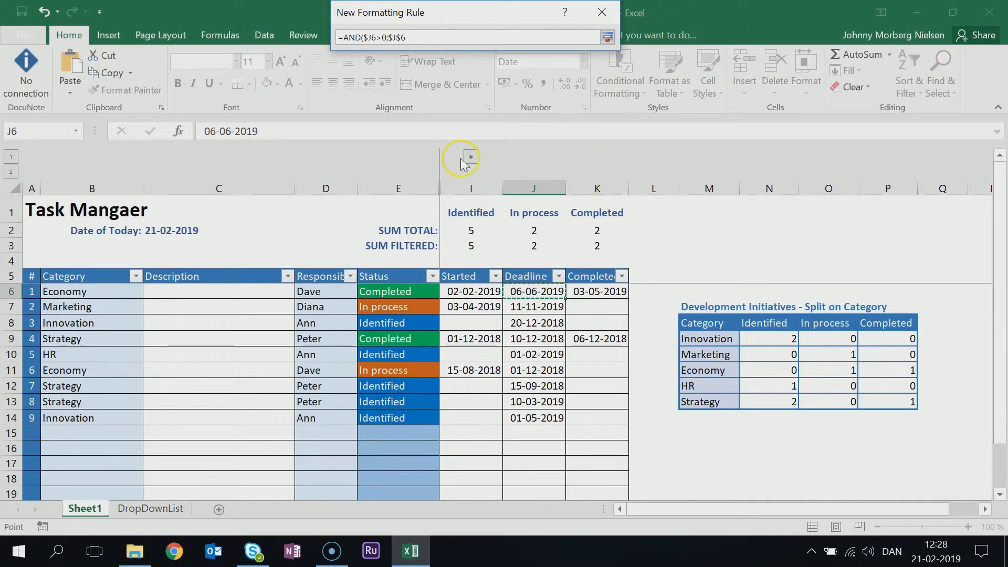
{"action": "left_click", "coordinate": [485, 37]}
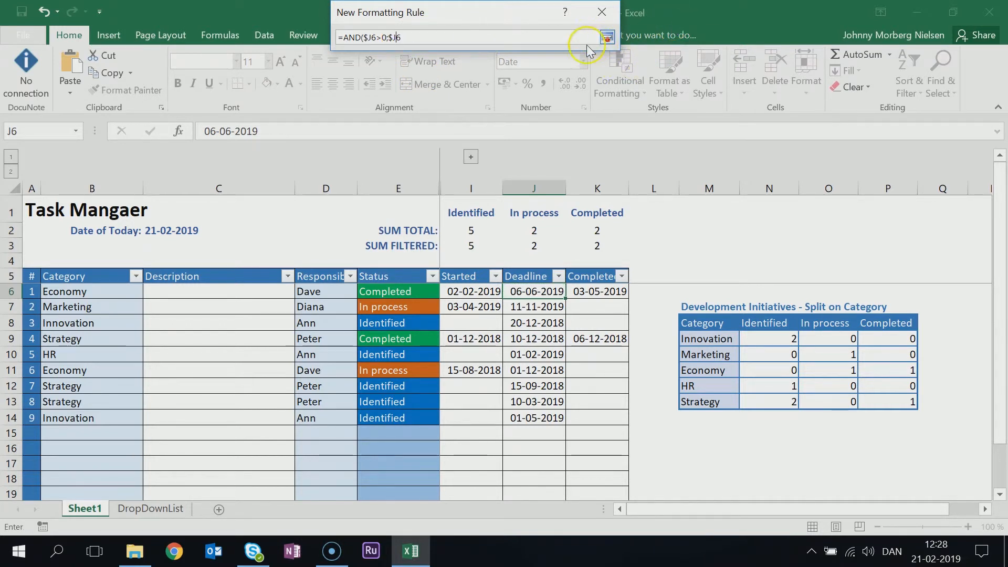
{"action": "left_click", "coordinate": [503, 38]}
{"action": "left_click", "coordinate": [741, 11]}
{"action": "type", "text": "<"}
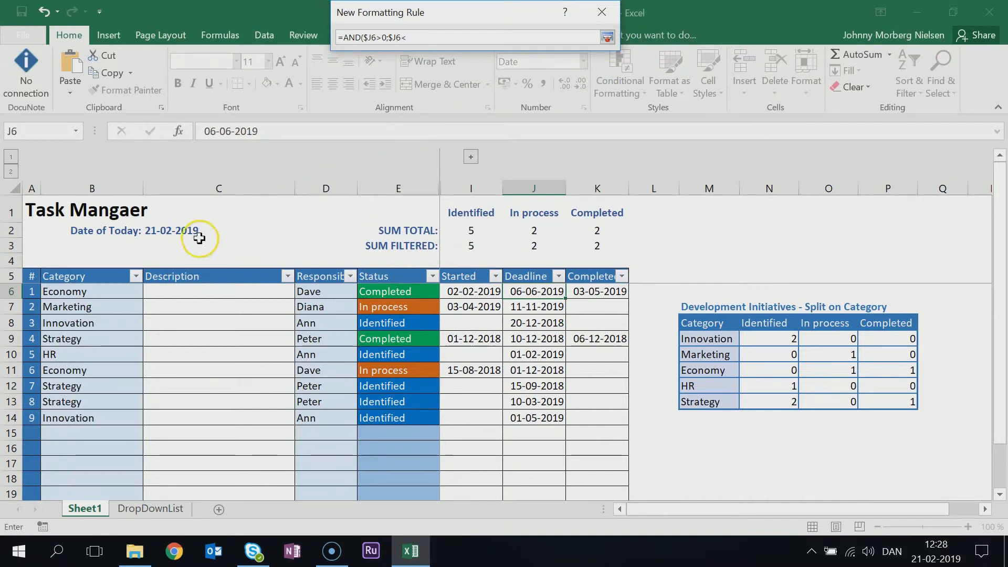
{"action": "left_click", "coordinate": [177, 230]}
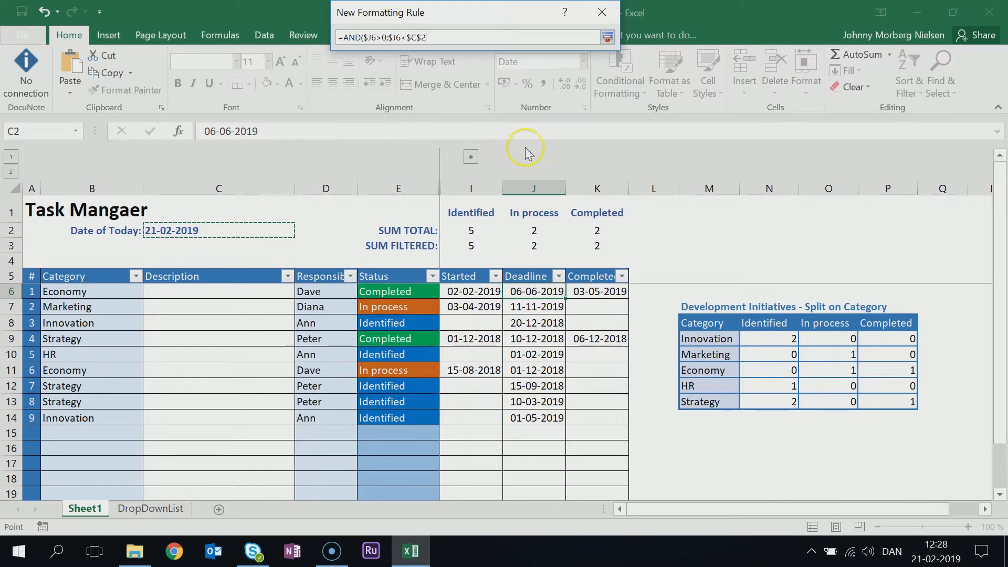
{"action": "left_click", "coordinate": [430, 41]}
{"action": "left_click", "coordinate": [428, 38]}
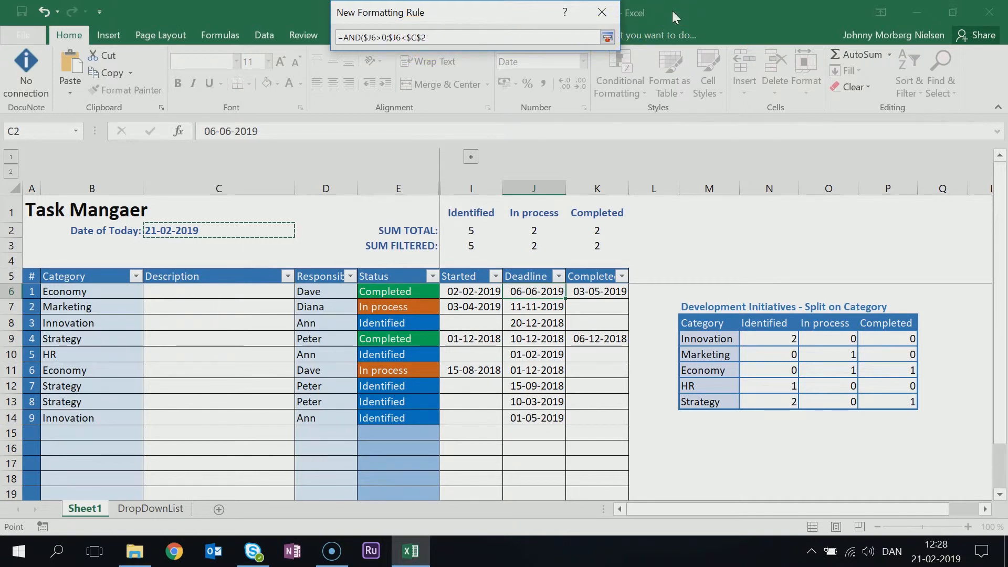
Step: Add the third condition $K6=0 for an empty completion date, finishing the formula as =AND($J6>0;$J6<$C$2;$K6=0)
{"action": "type", "text": ";"}
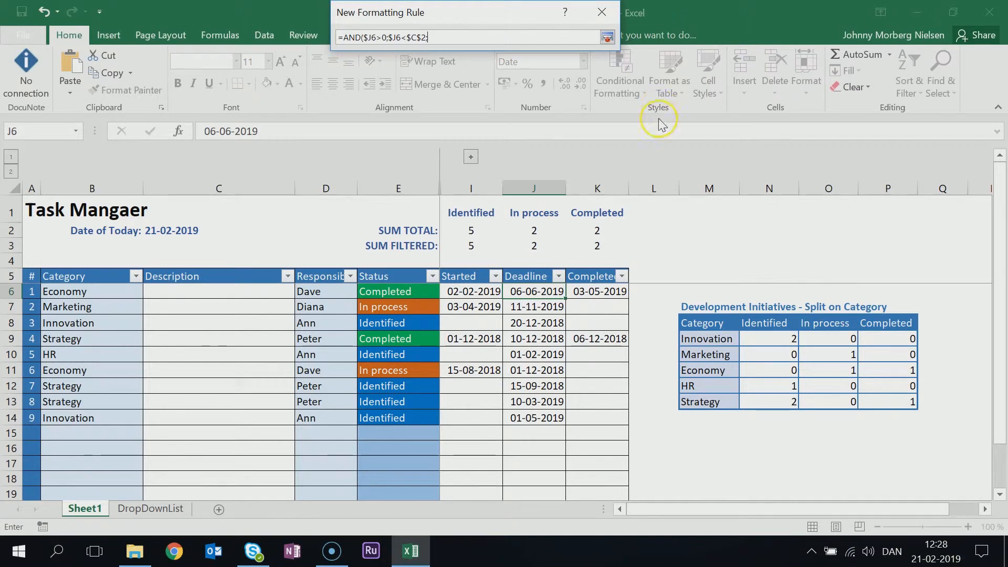
{"action": "left_click", "coordinate": [597, 292]}
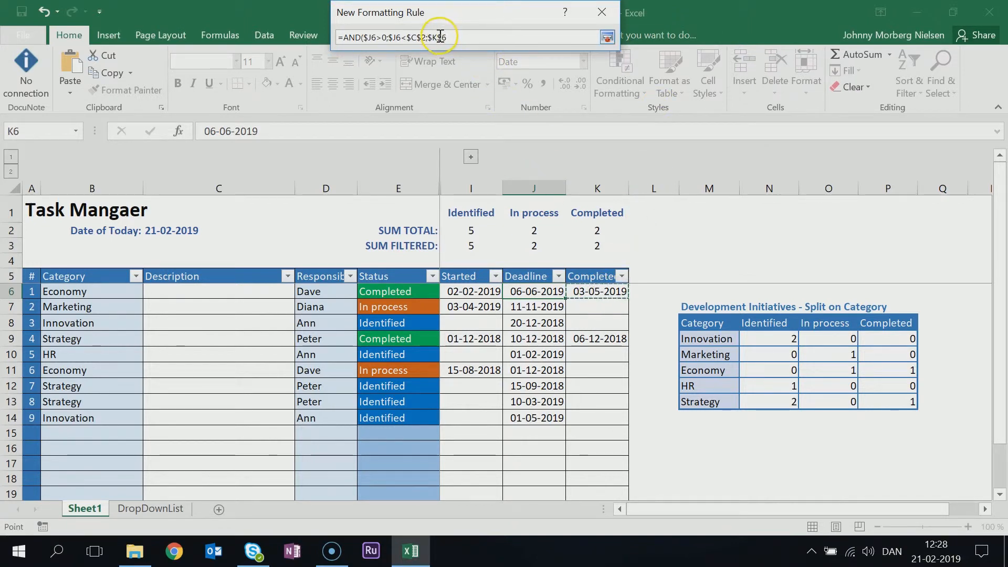
{"action": "left_click", "coordinate": [494, 37]}
{"action": "key", "text": "Left"}
{"action": "key", "text": "BackSpace"}
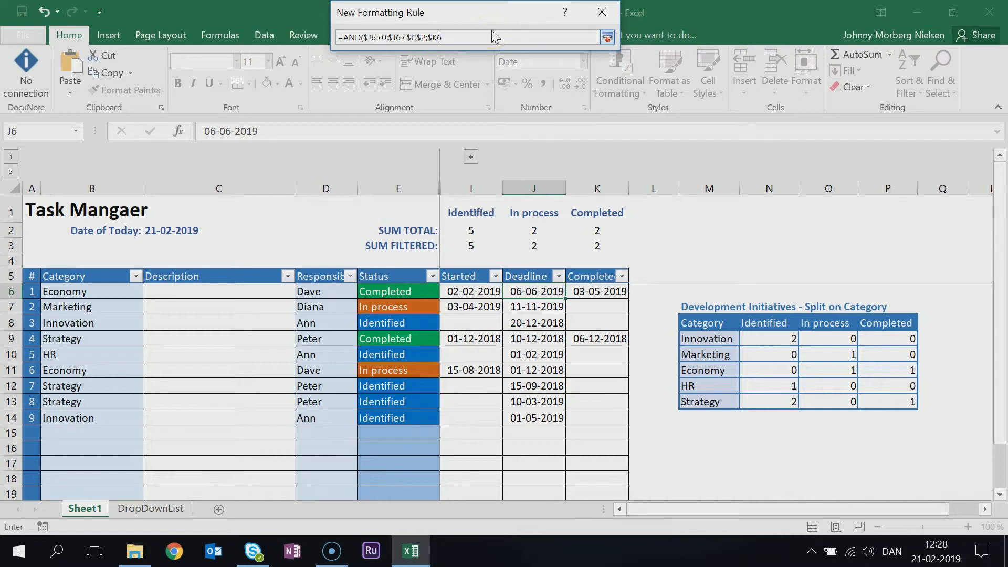
{"action": "left_click", "coordinate": [457, 37]}
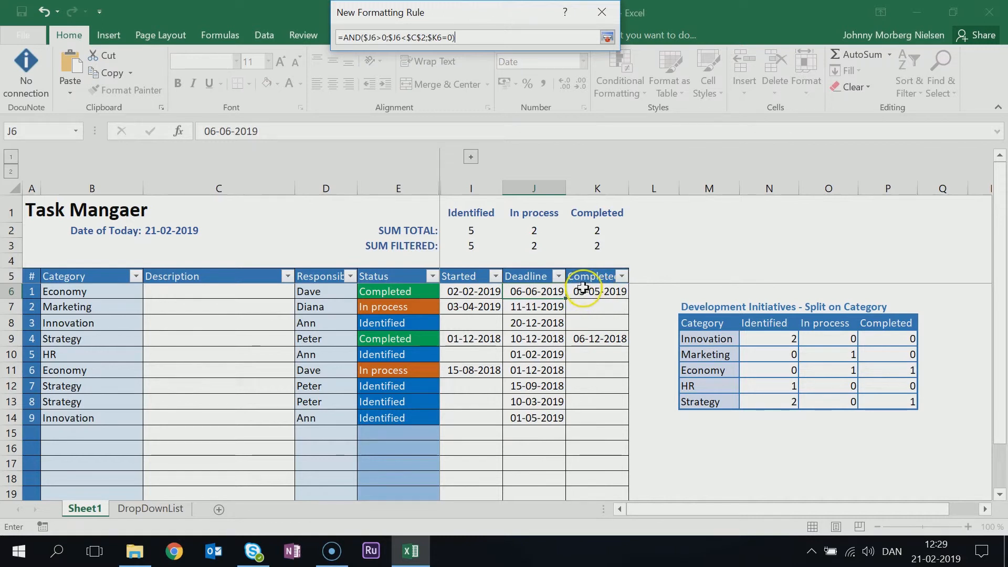
{"action": "left_click", "coordinate": [608, 37]}
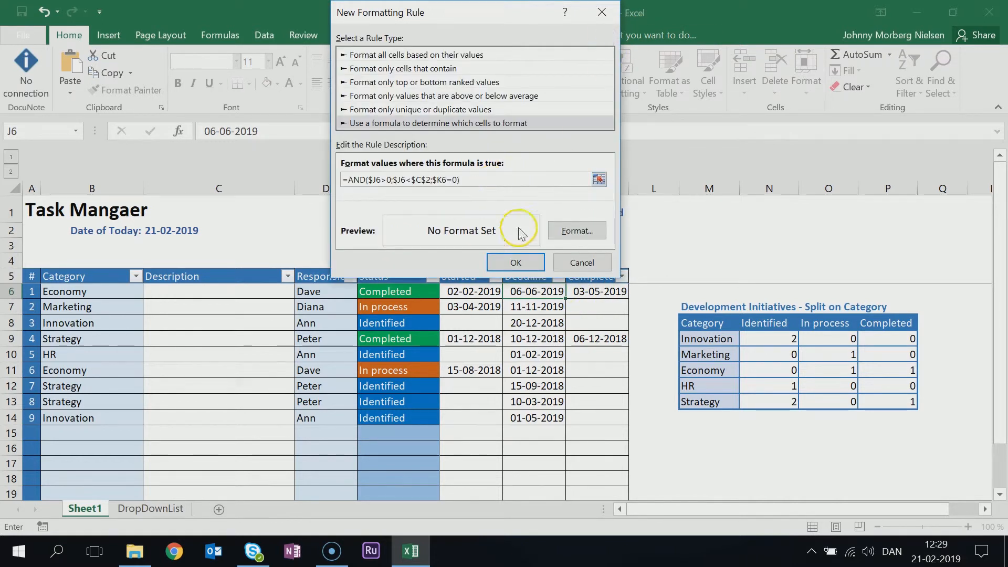
Step: Format the rule with a bold red font and a yellow fill, and save the rule
{"action": "left_click", "coordinate": [577, 231]}
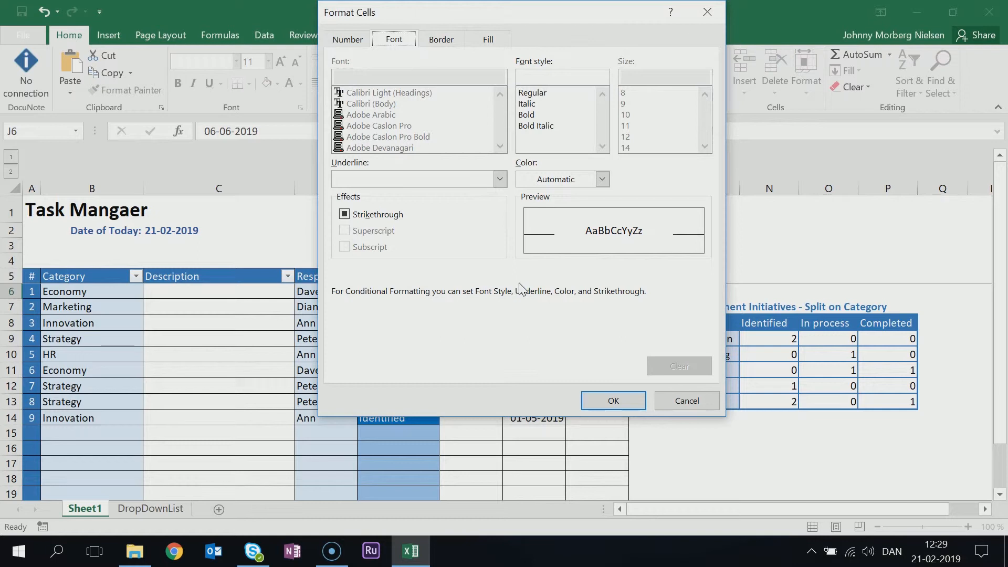
{"action": "left_click", "coordinate": [602, 179]}
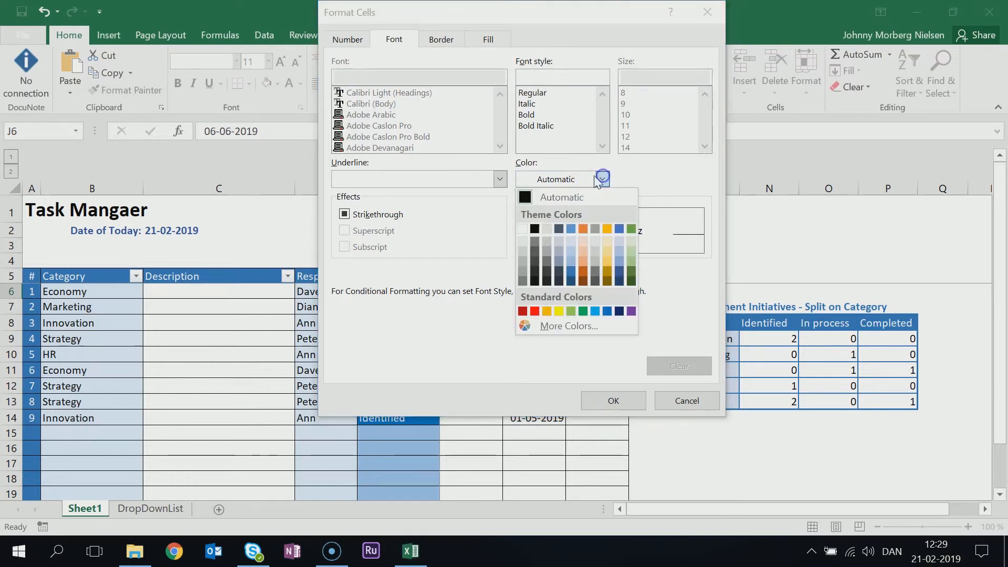
{"action": "left_click", "coordinate": [535, 311]}
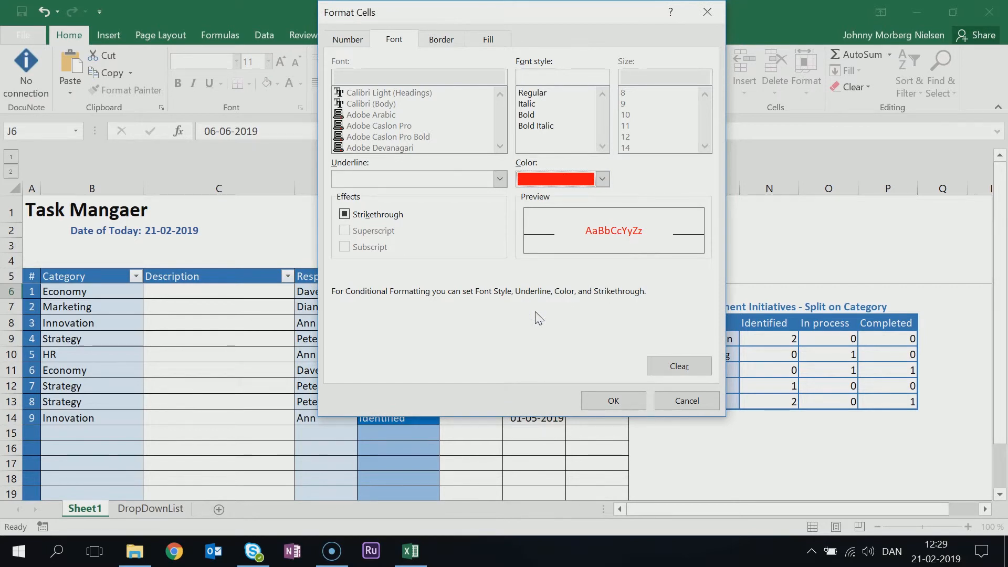
{"action": "left_click", "coordinate": [531, 114]}
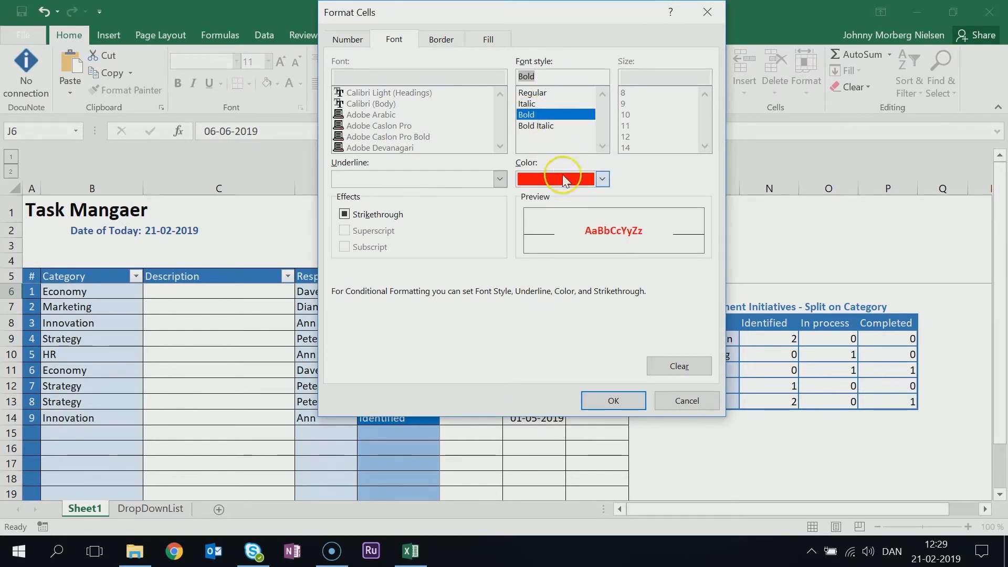
{"action": "left_click", "coordinate": [488, 40]}
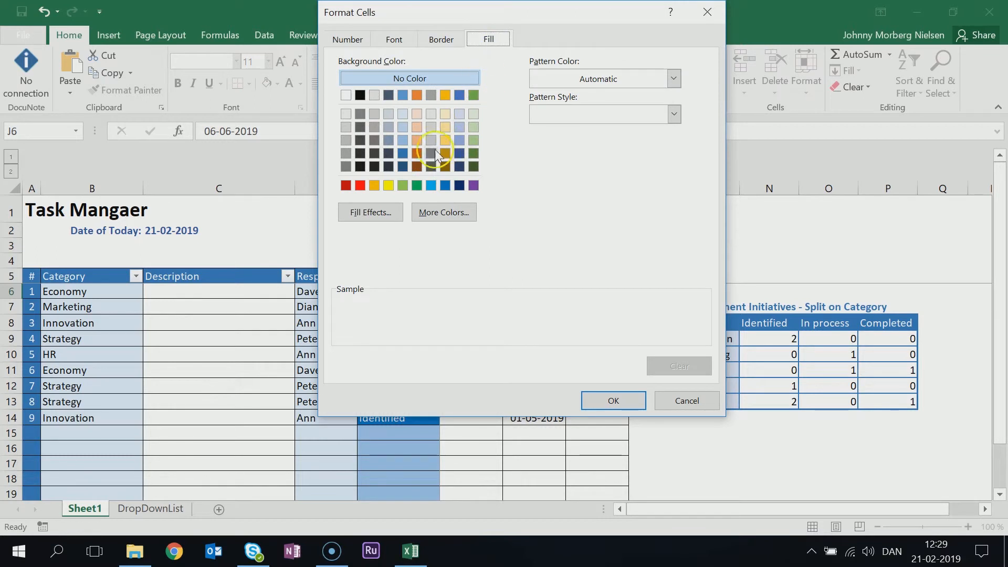
{"action": "left_click", "coordinate": [388, 185]}
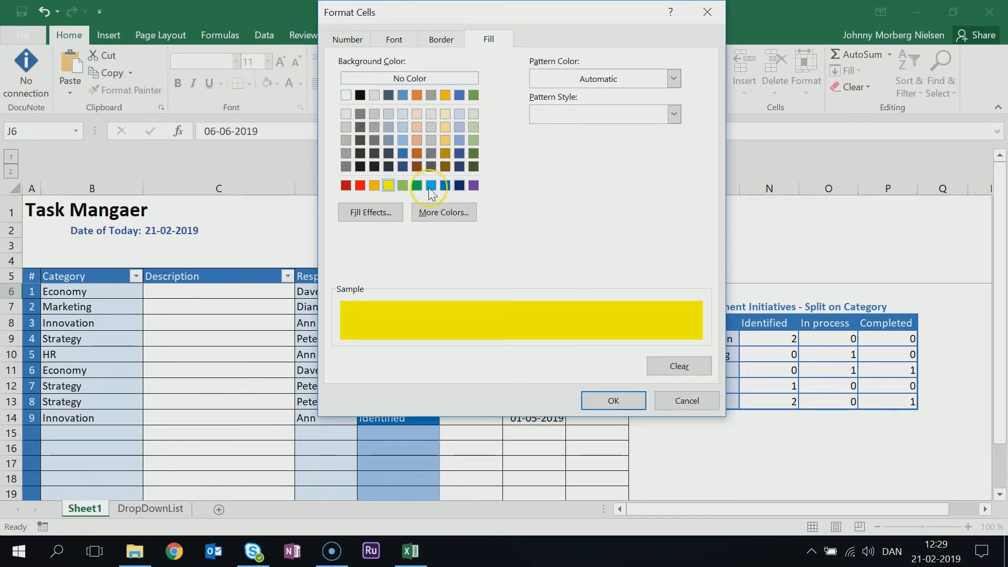
{"action": "left_click", "coordinate": [614, 401]}
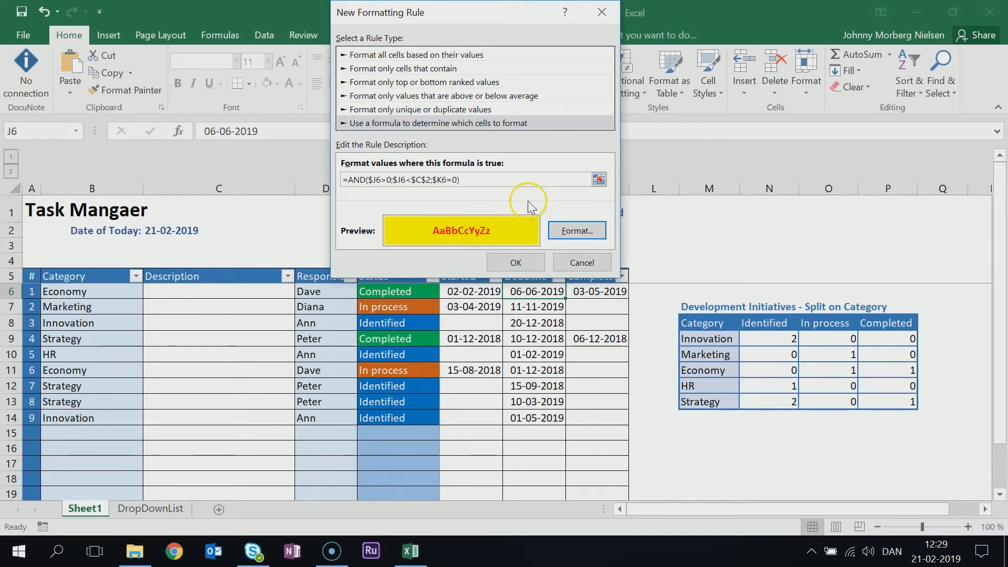
{"action": "left_click", "coordinate": [520, 261]}
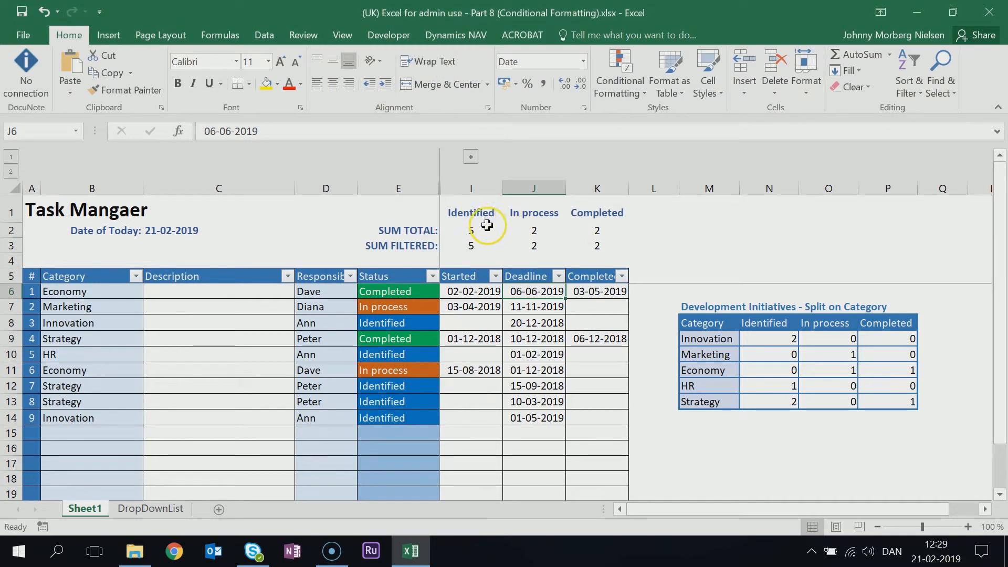
Step: Extend the deadline rule's range to =$J$6:$J$19 in the Conditional Formatting Rules Manager and apply it
{"action": "left_click", "coordinate": [637, 94]}
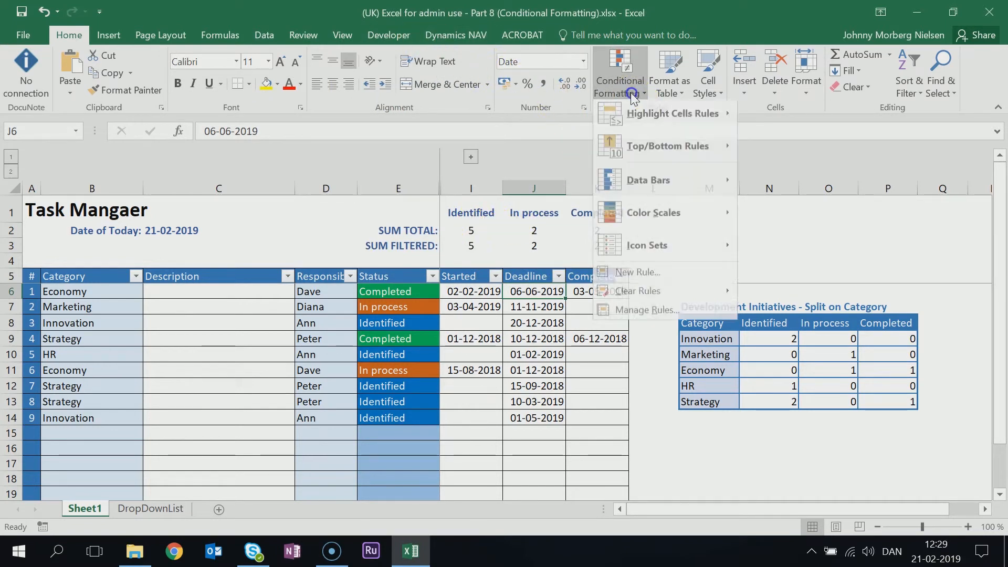
{"action": "left_click", "coordinate": [654, 314]}
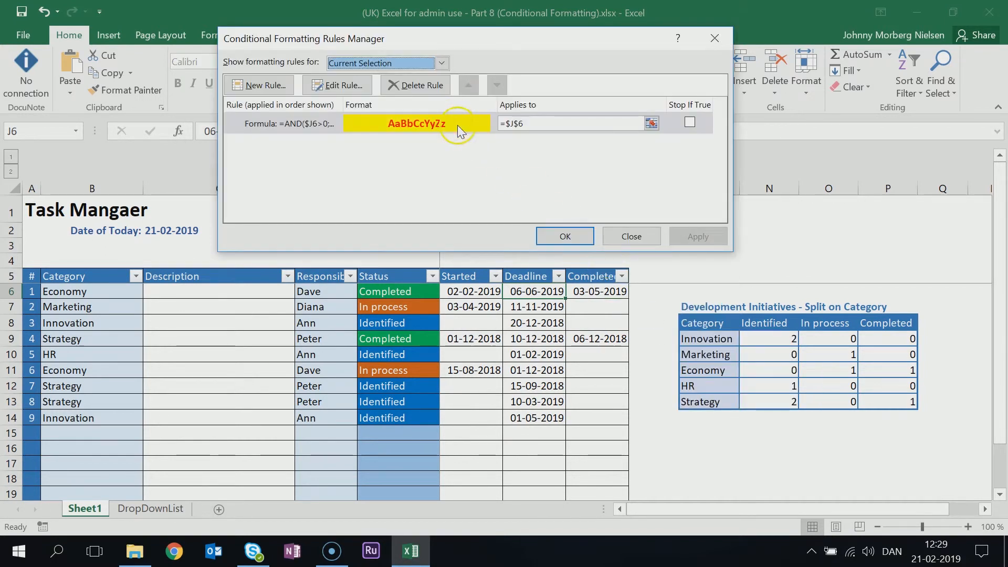
{"action": "left_click", "coordinate": [557, 124]}
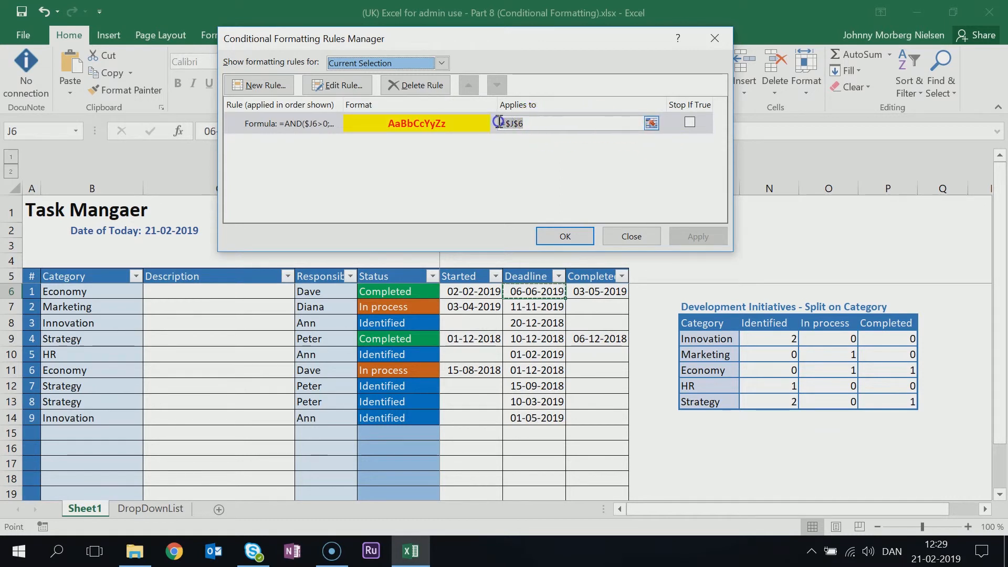
{"action": "left_click", "coordinate": [651, 122]}
{"action": "left_click_drag", "start_coordinate": [539, 291], "coordinate": [544, 494]}
{"action": "left_click", "coordinate": [720, 63]}
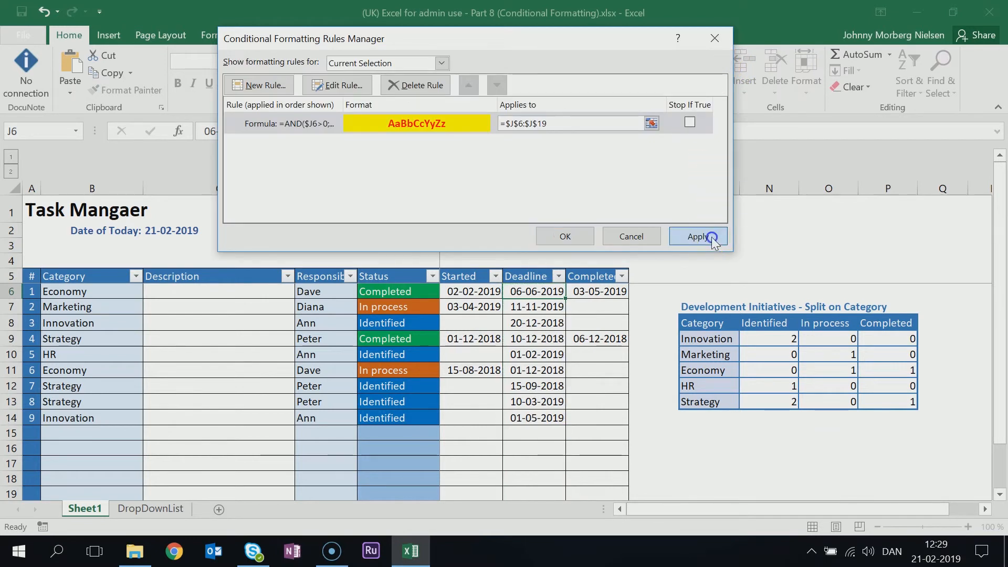
{"action": "left_click", "coordinate": [712, 236]}
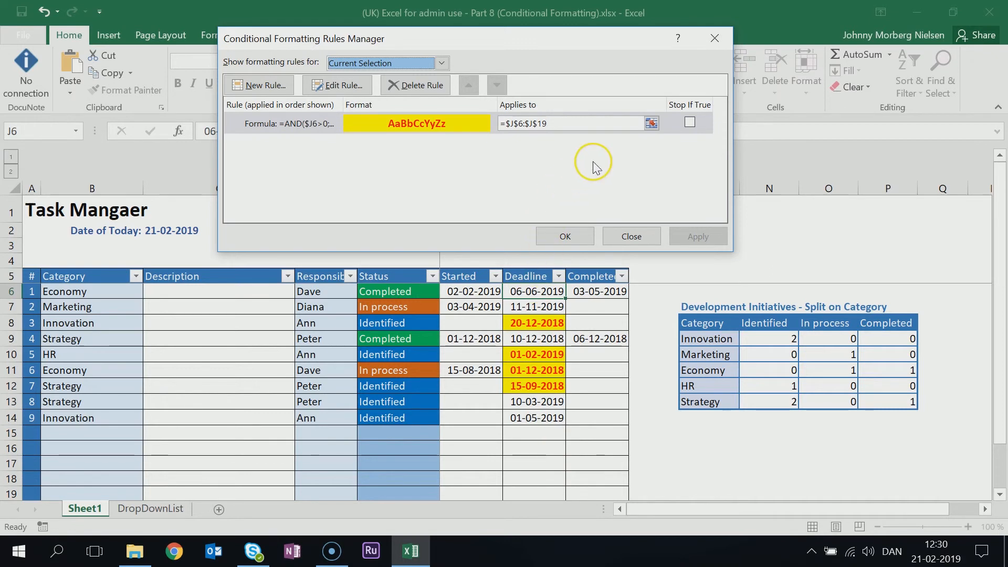
{"action": "left_click", "coordinate": [576, 231]}
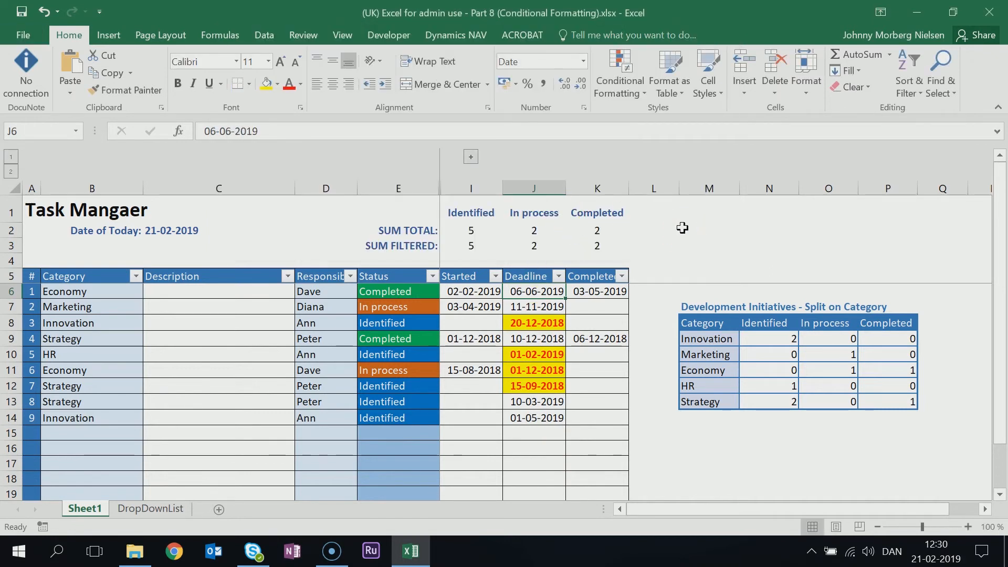